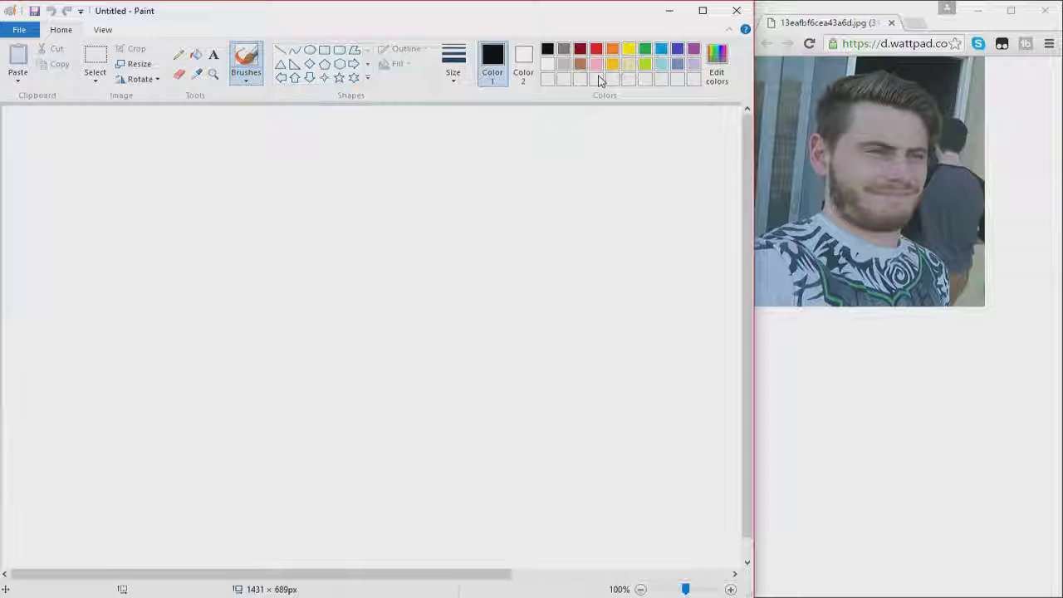
# Darken the light yellow swatch slightly in Edit colors and add the beige as a custom colour.
pyautogui.click(626, 65)
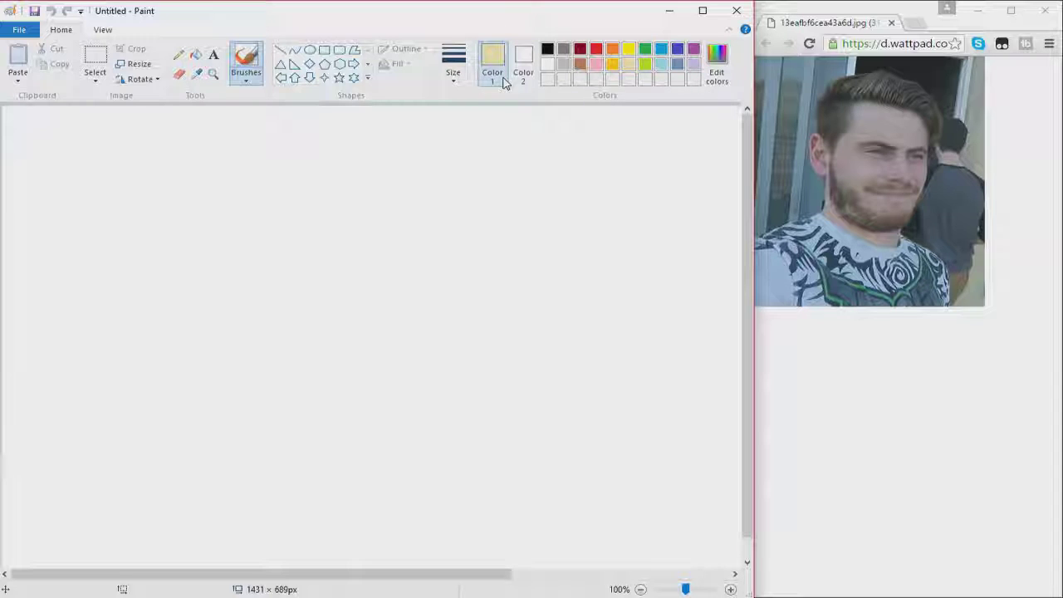
pyautogui.click(716, 58)
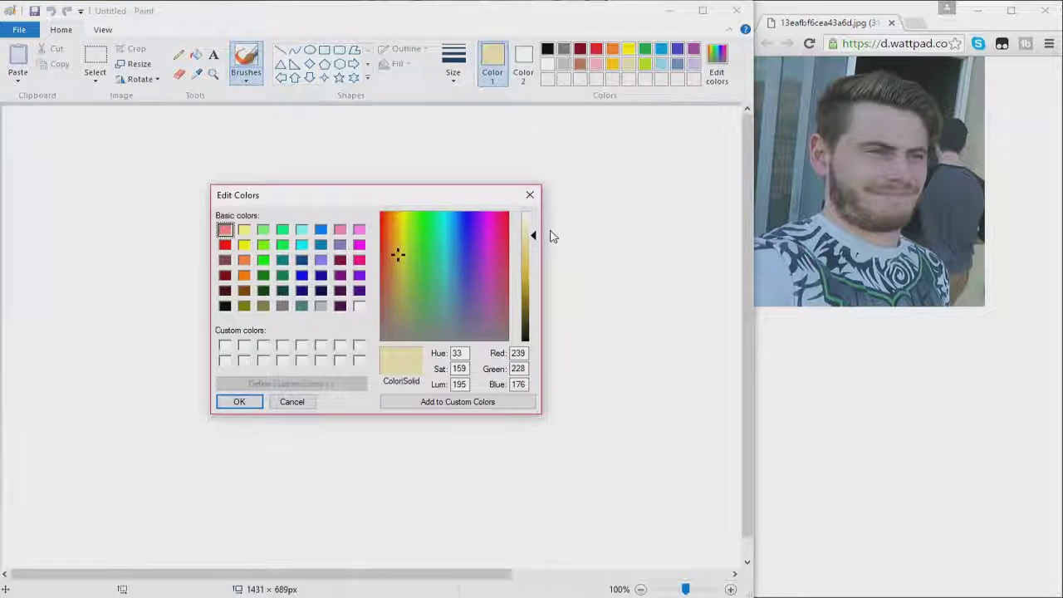
pyautogui.moveTo(535, 237)
pyautogui.mouseDown()
pyautogui.moveTo(534, 226)
pyautogui.moveTo(535, 238)
pyautogui.mouseUp()
pyautogui.press('Return')
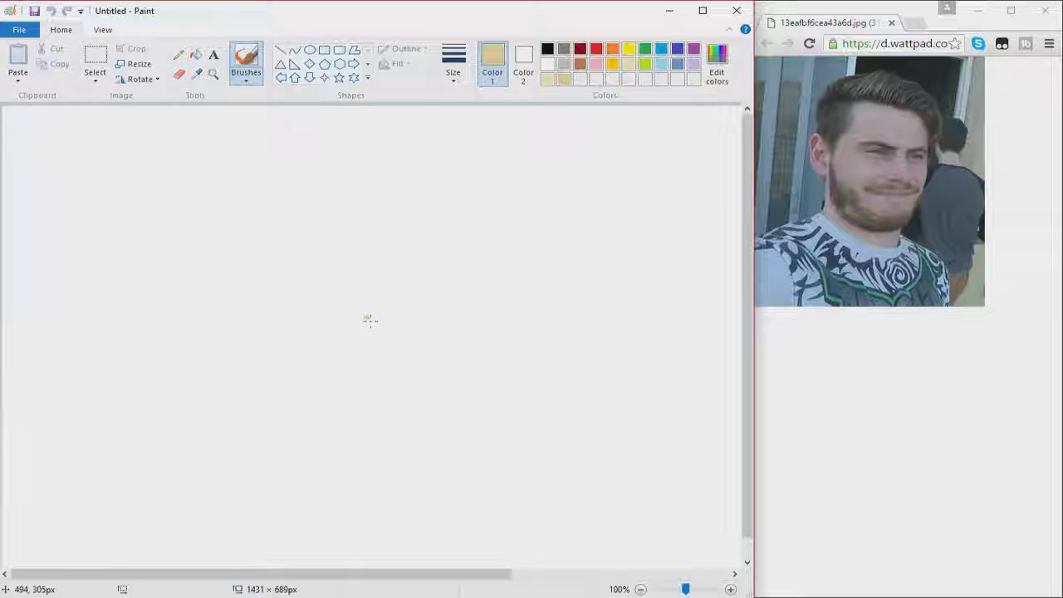
# Draw the tan oval head outline with an ear on its left side.
pyautogui.moveTo(283, 373)
pyautogui.mouseDown()
pyautogui.moveTo(252, 354)
pyautogui.moveTo(224, 309)
pyautogui.moveTo(224, 208)
pyautogui.moveTo(253, 181)
pyautogui.moveTo(325, 168)
pyautogui.moveTo(368, 188)
pyautogui.moveTo(287, 375)
pyautogui.mouseUp()
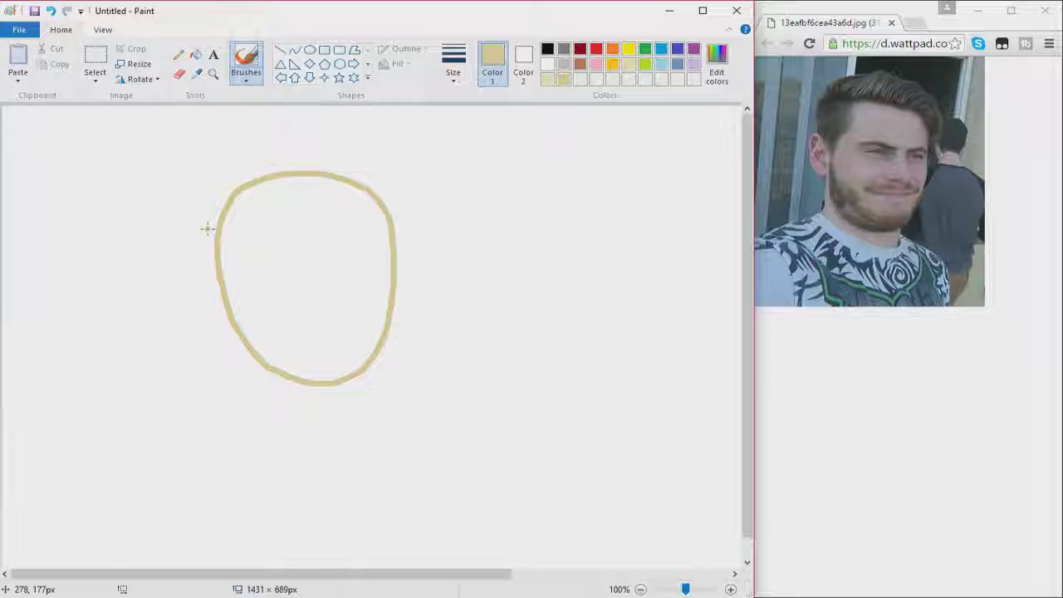
pyautogui.moveTo(191, 222); pyautogui.dragTo(198, 247)
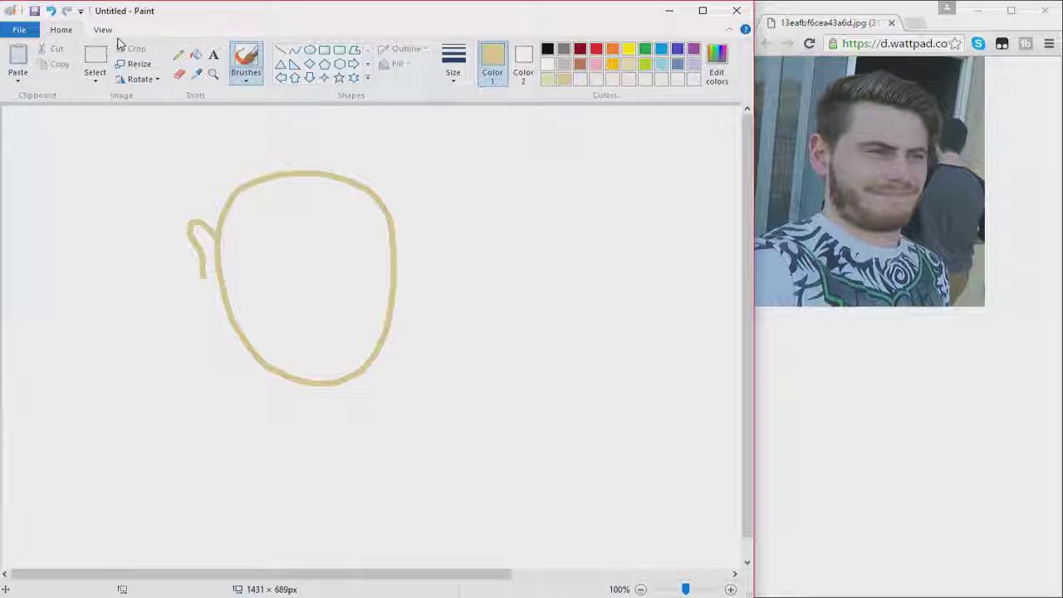
pyautogui.click(51, 11)
pyautogui.hotkey('ctrl', 'y')
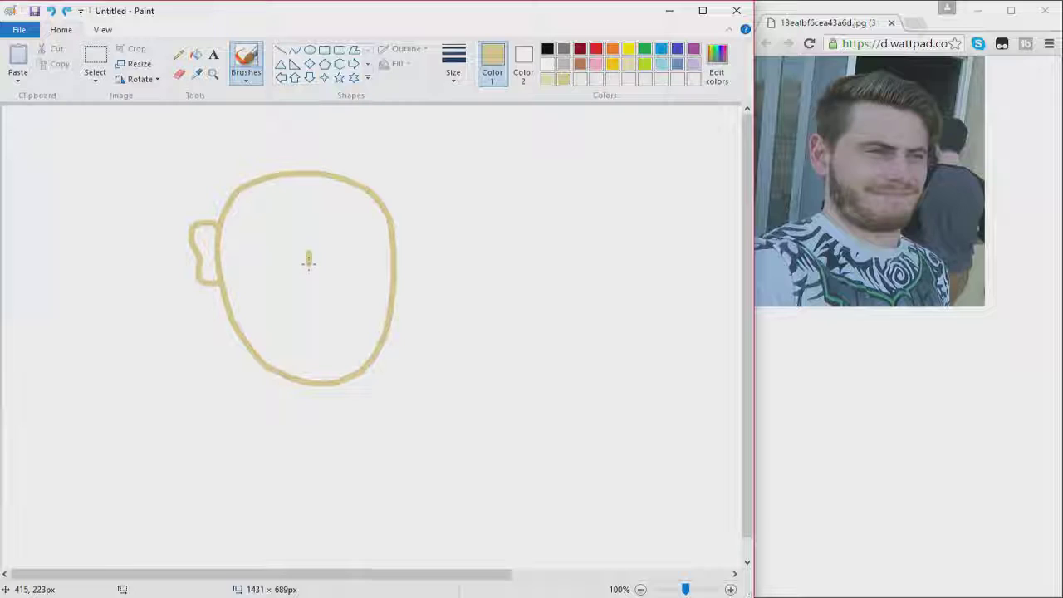
# Draw a hooked nose line inside the head, trimming its top part.
pyautogui.moveTo(309, 262)
pyautogui.mouseDown()
pyautogui.moveTo(318, 294)
pyautogui.moveTo(288, 296)
pyautogui.mouseUp()
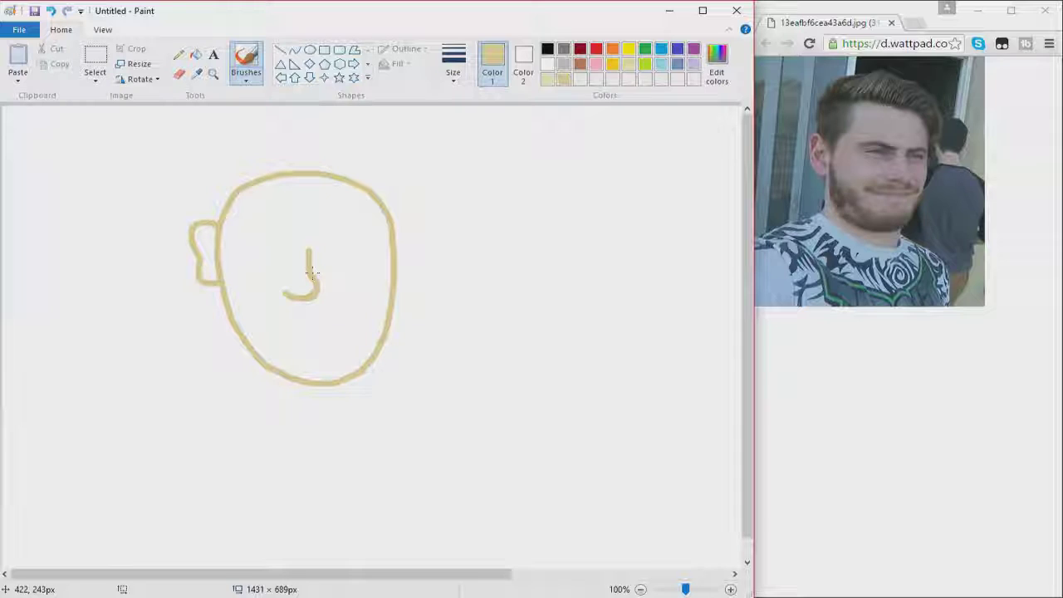
pyautogui.moveTo(308, 257)
pyautogui.mouseDown()
pyautogui.moveTo(309, 282)
pyautogui.moveTo(307, 267)
pyautogui.mouseUp()
pyautogui.hotkey('ctrl', 'z')
# Place turquoise pupils in both eyes and erase the stray hook stroke below them.
pyautogui.click(661, 64)
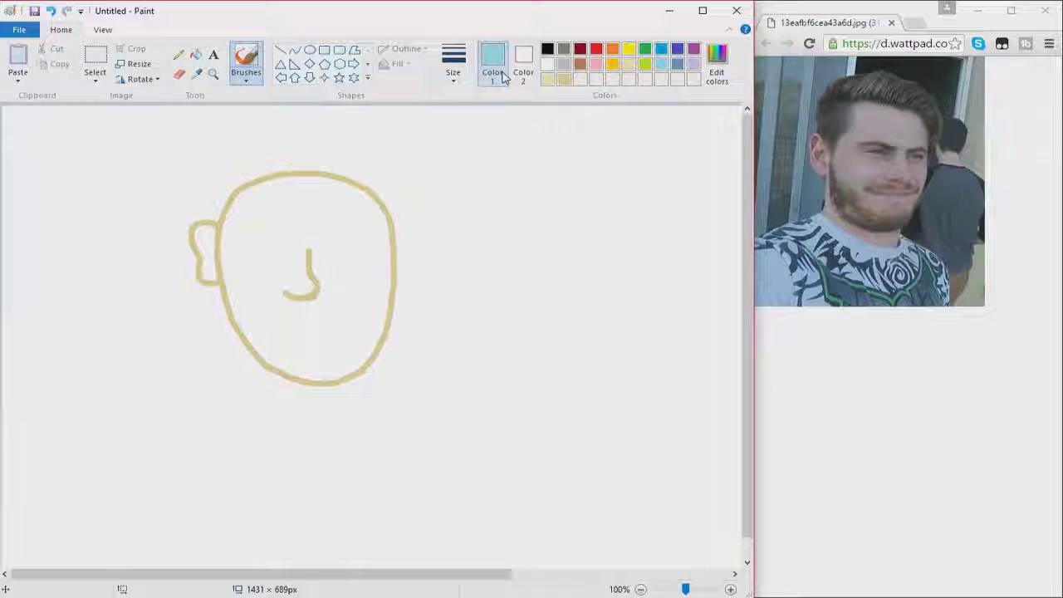
pyautogui.click(273, 235)
pyautogui.click(341, 235)
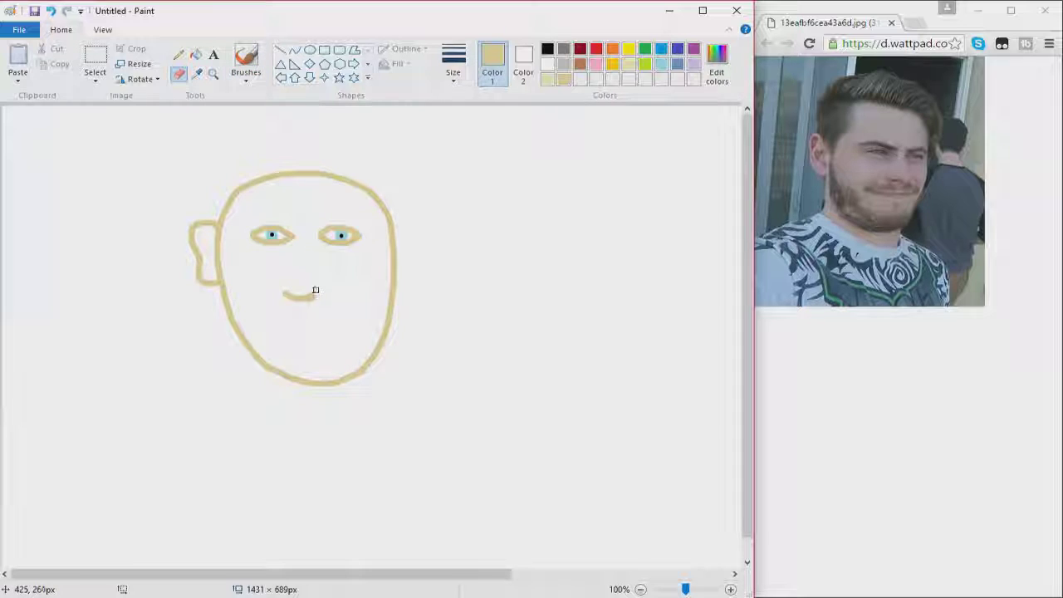
pyautogui.moveTo(316, 294); pyautogui.dragTo(283, 294)
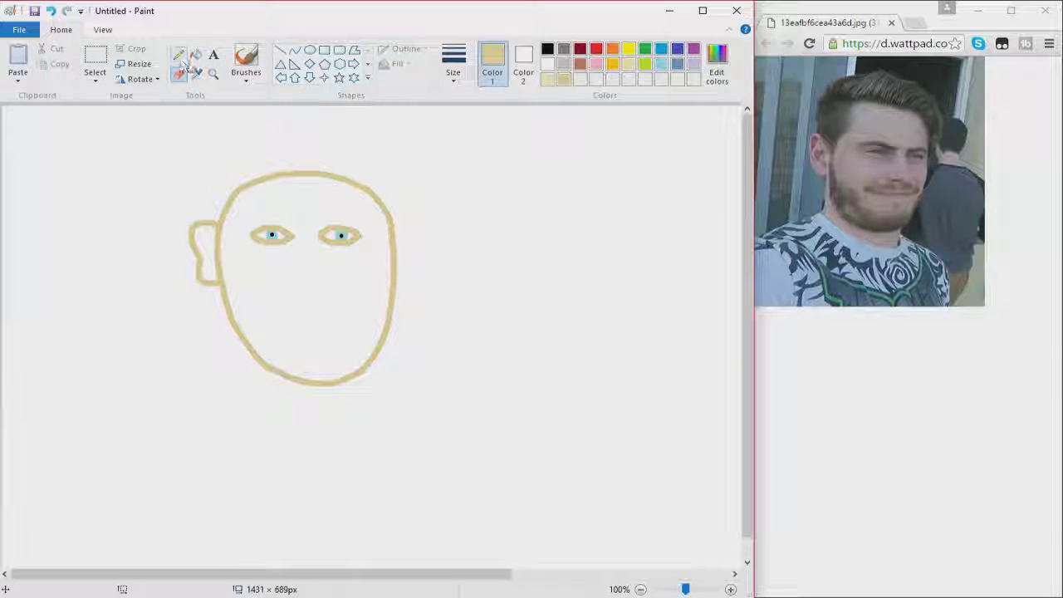
pyautogui.click(246, 60)
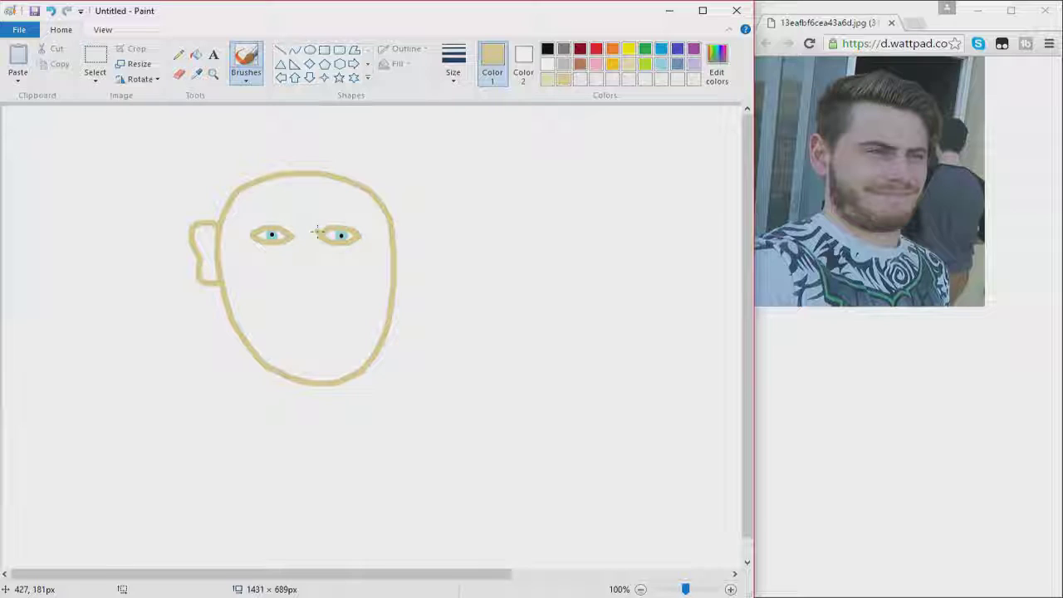
# Draw the nose down from between the eyes and a thickest-size pink mouth beneath it.
pyautogui.moveTo(317, 225)
pyautogui.mouseDown()
pyautogui.moveTo(324, 276)
pyautogui.moveTo(288, 276)
pyautogui.mouseUp()
pyautogui.click(580, 79)
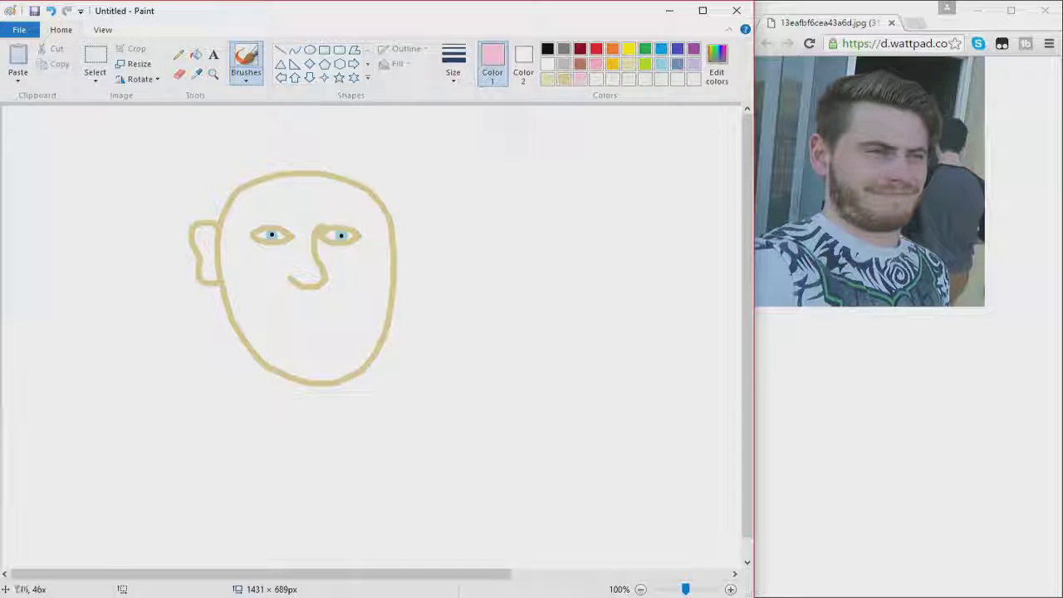
pyautogui.click(453, 67)
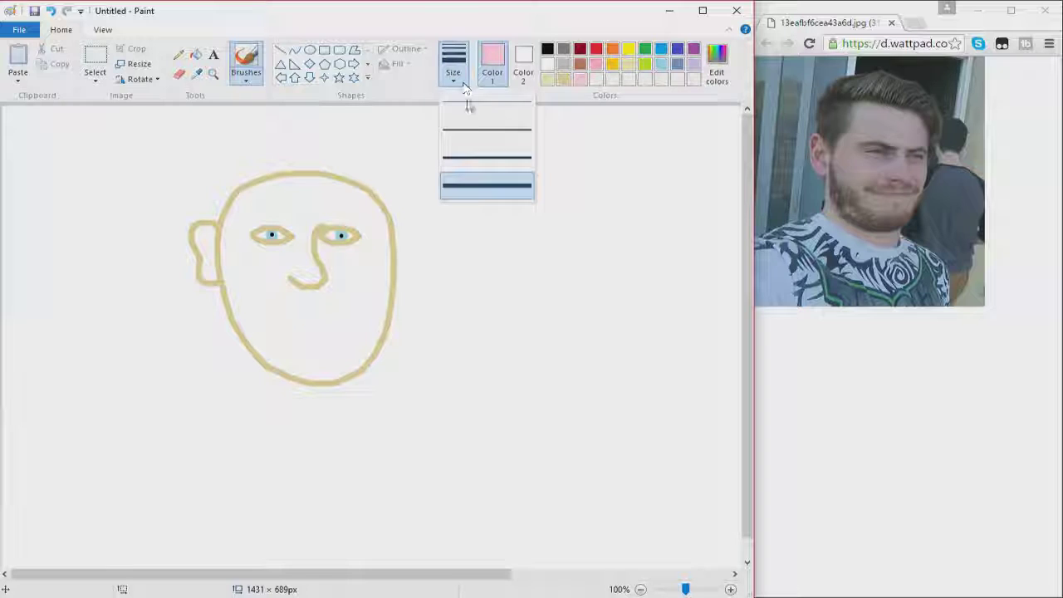
pyautogui.click(489, 161)
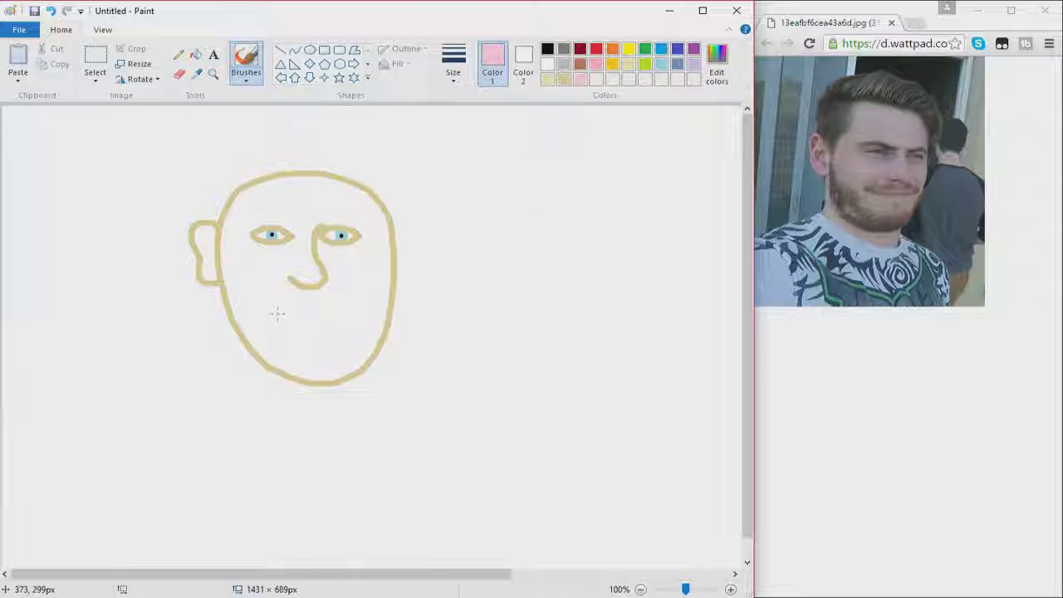
pyautogui.click(453, 67)
pyautogui.click(496, 187)
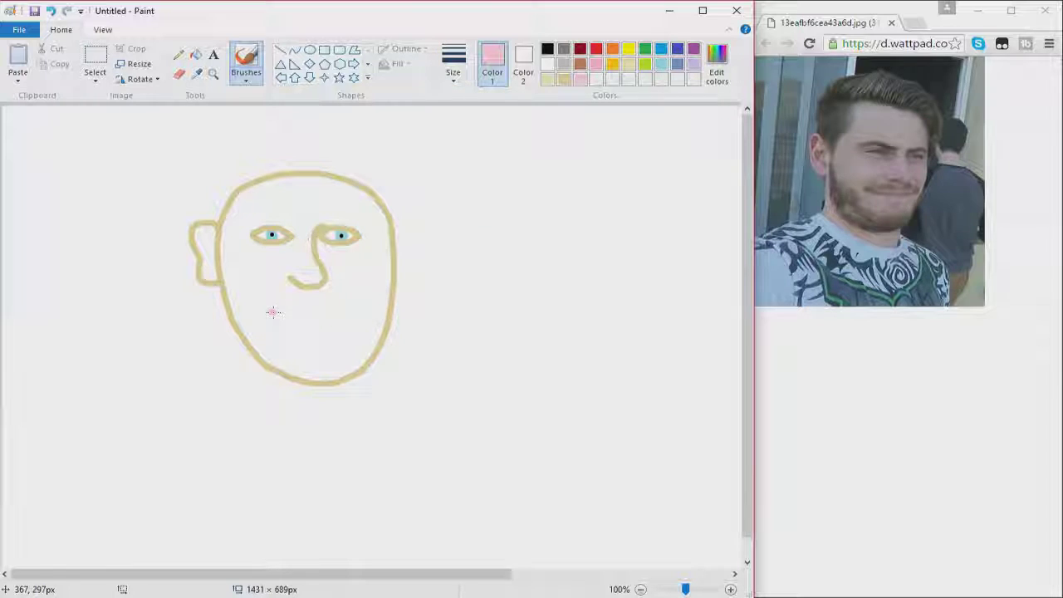
pyautogui.moveTo(273, 312); pyautogui.dragTo(340, 310)
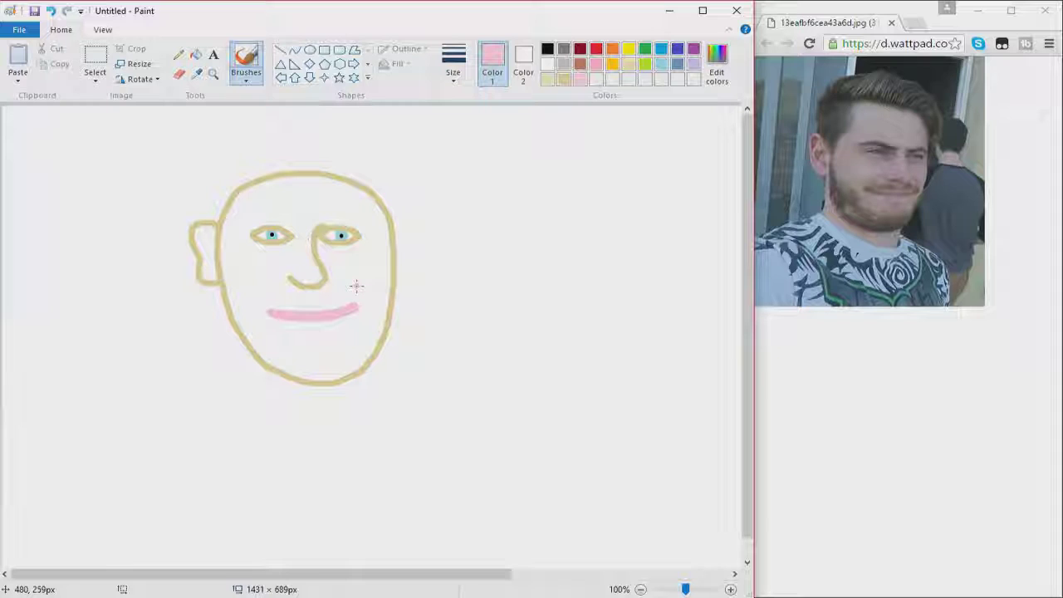
# Mix a dark brown by lowering the Brown swatch's Lum, and pick a thicker brush.
pyautogui.click(580, 66)
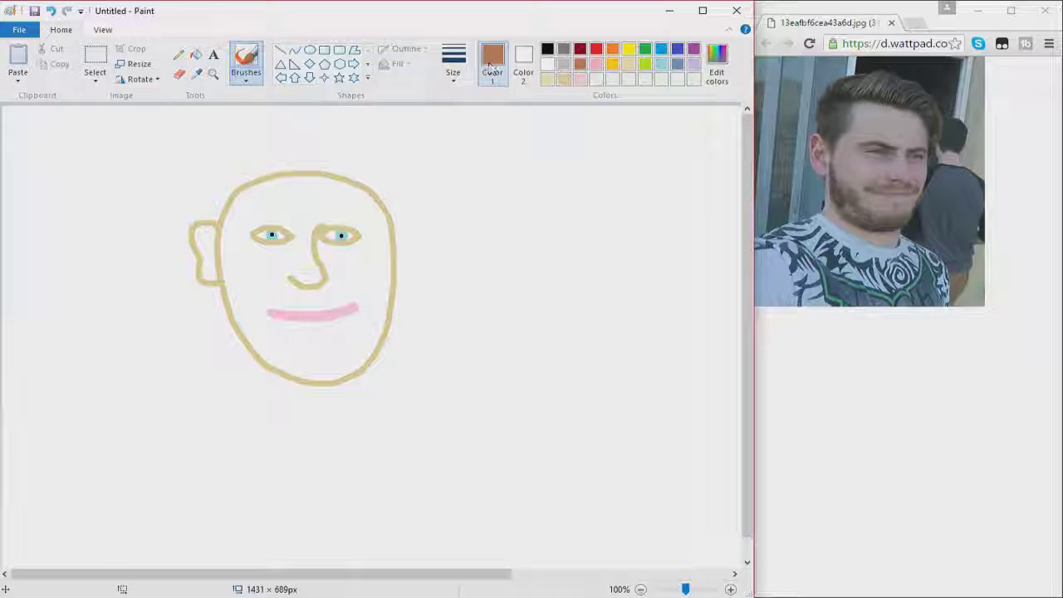
pyautogui.click(716, 67)
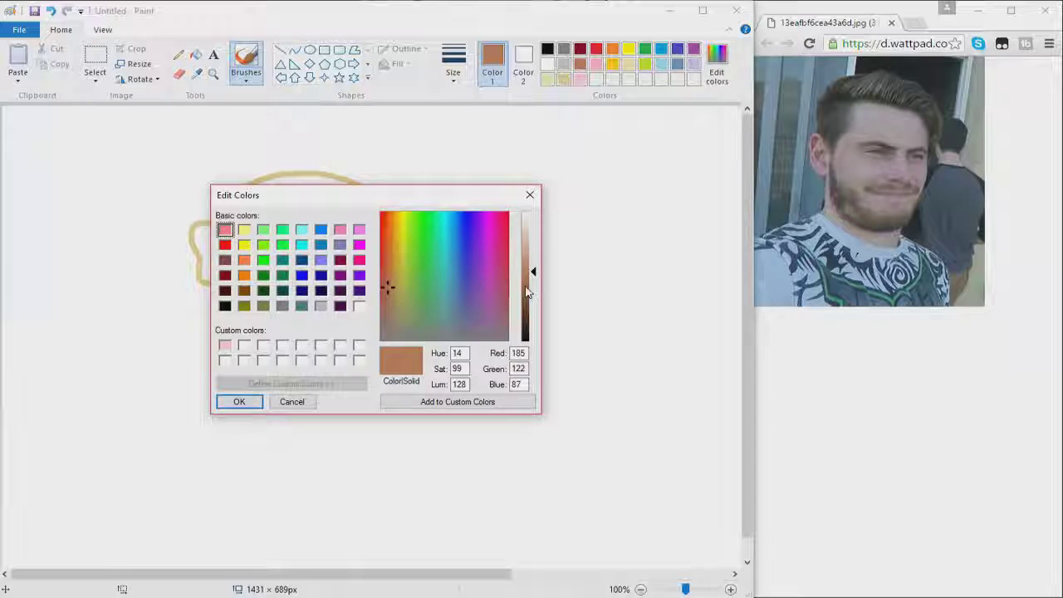
pyautogui.moveTo(533, 271); pyautogui.dragTo(533, 304)
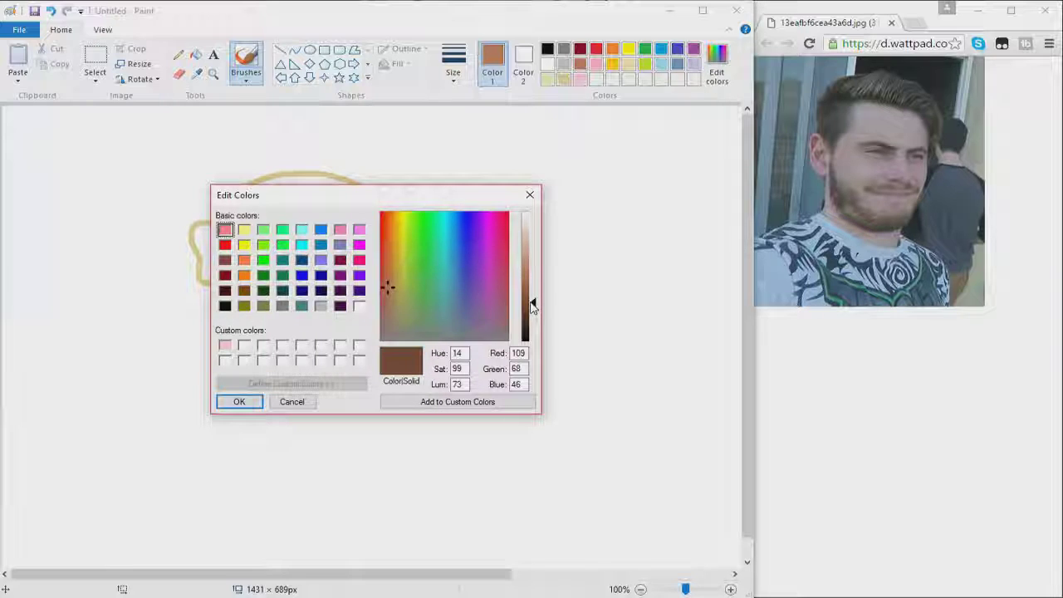
pyautogui.click(239, 401)
pyautogui.click(453, 62)
pyautogui.click(479, 152)
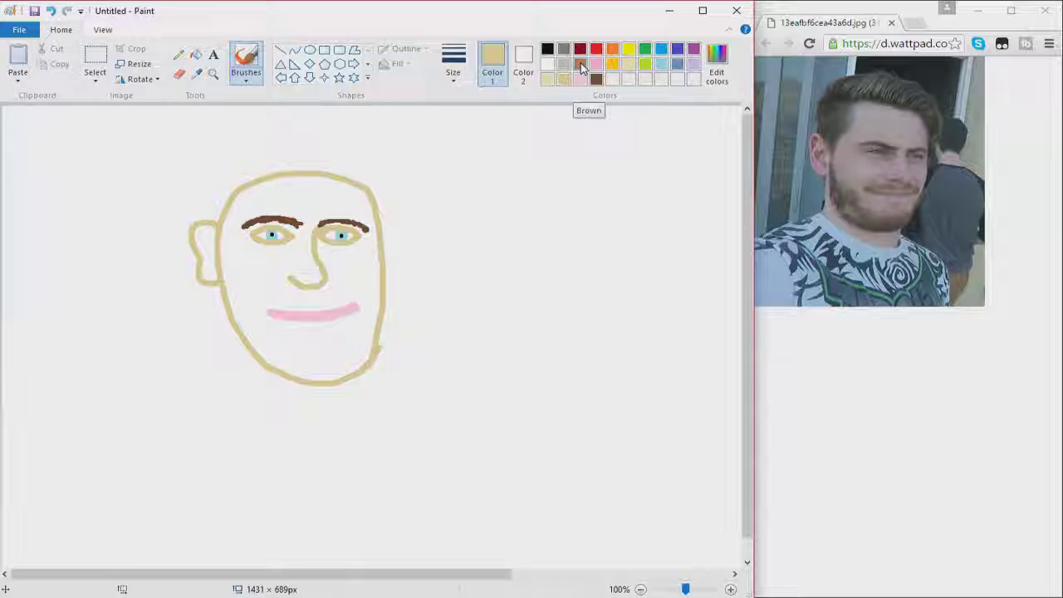
# With the thickest dark brown brush, paint the mustache and the beard toward the chin.
pyautogui.click(581, 66)
pyautogui.click(453, 62)
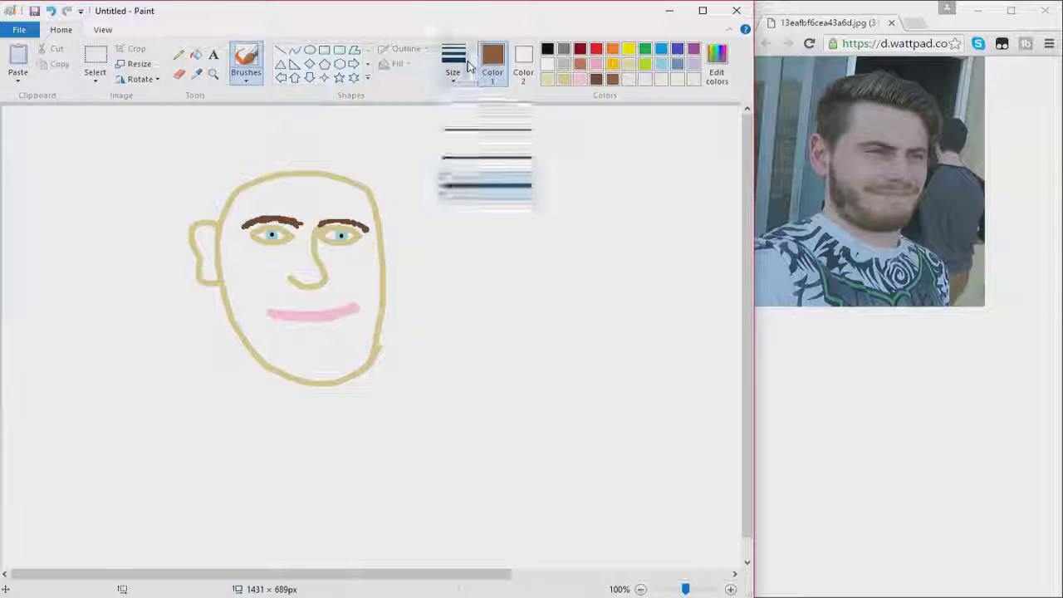
pyautogui.click(481, 153)
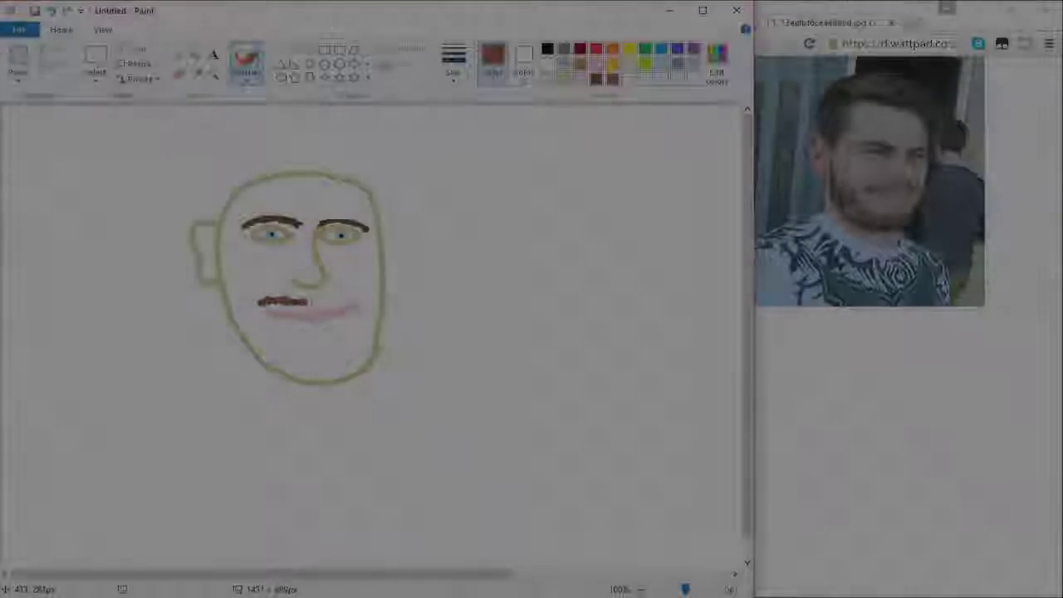
pyautogui.moveTo(309, 301)
pyautogui.mouseDown()
pyautogui.moveTo(360, 297)
pyautogui.moveTo(264, 308)
pyautogui.moveTo(364, 296)
pyautogui.mouseUp()
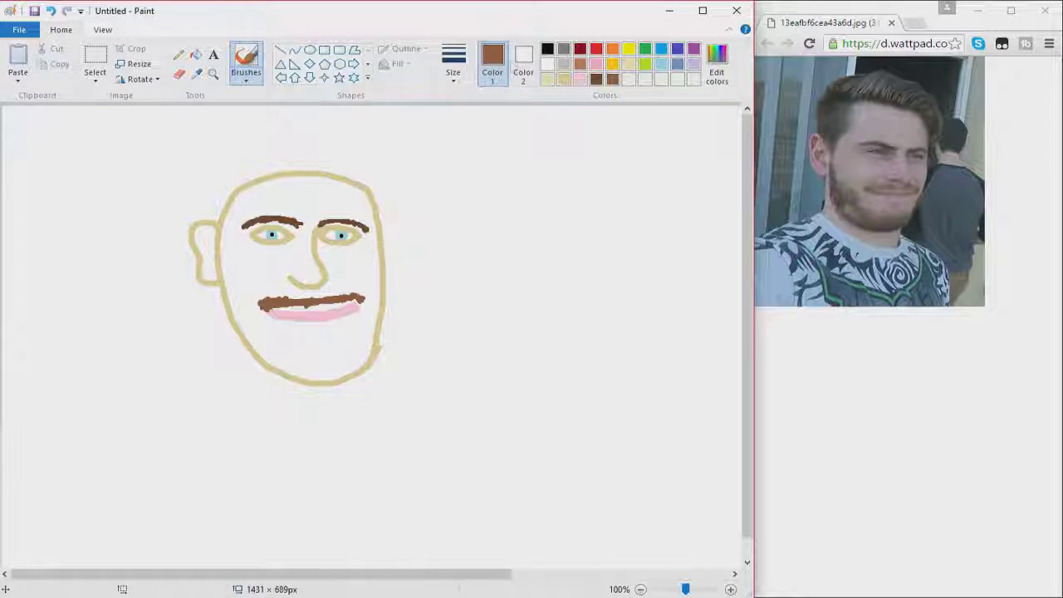
pyautogui.moveTo(228, 313)
pyautogui.mouseDown()
pyautogui.moveTo(223, 284)
pyautogui.moveTo(242, 349)
pyautogui.moveTo(274, 375)
pyautogui.moveTo(322, 388)
pyautogui.moveTo(375, 355)
pyautogui.moveTo(388, 326)
pyautogui.mouseUp()
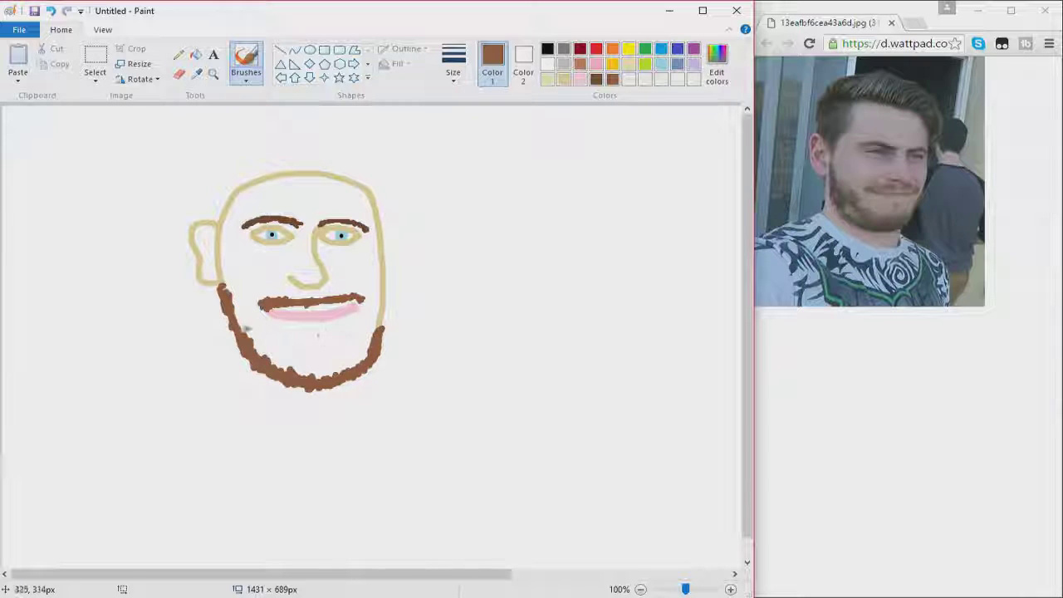
pyautogui.moveTo(258, 333)
pyautogui.mouseDown()
pyautogui.moveTo(288, 366)
pyautogui.moveTo(256, 343)
pyautogui.moveTo(318, 366)
pyautogui.moveTo(382, 311)
pyautogui.mouseUp()
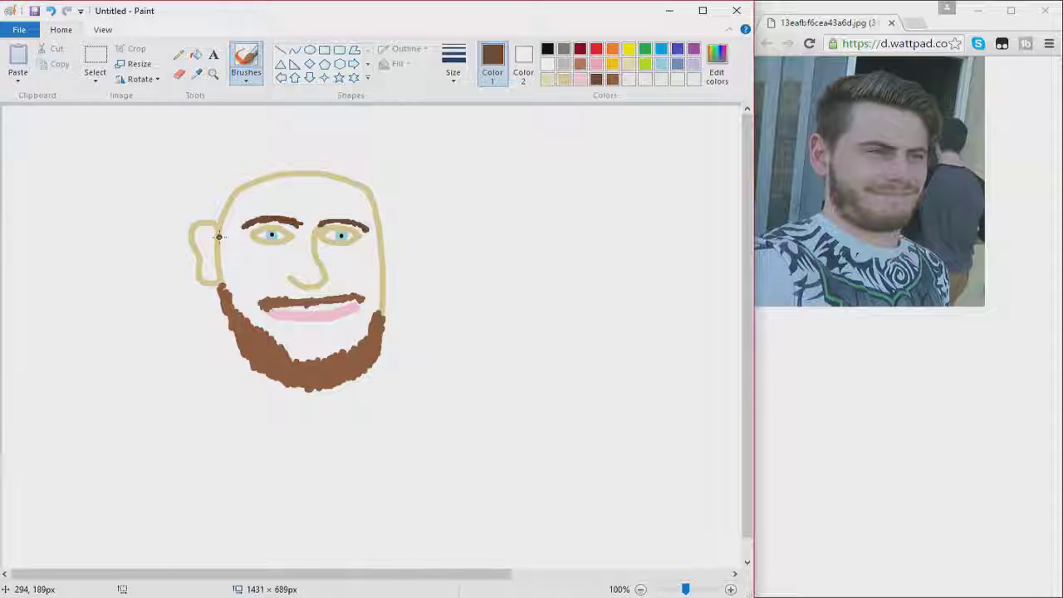
# Paint the sideburn up to the ear and brown hair across the top of the head.
pyautogui.moveTo(221, 274)
pyautogui.mouseDown()
pyautogui.moveTo(223, 216)
pyautogui.moveTo(202, 215)
pyautogui.moveTo(212, 180)
pyautogui.moveTo(237, 160)
pyautogui.moveTo(217, 201)
pyautogui.moveTo(238, 196)
pyautogui.moveTo(241, 215)
pyautogui.moveTo(259, 206)
pyautogui.moveTo(255, 185)
pyautogui.moveTo(241, 199)
pyautogui.moveTo(249, 195)
pyautogui.moveTo(239, 176)
pyautogui.moveTo(249, 170)
pyautogui.moveTo(350, 181)
pyautogui.moveTo(381, 215)
pyautogui.moveTo(366, 185)
pyautogui.moveTo(380, 216)
pyautogui.moveTo(391, 197)
pyautogui.moveTo(387, 171)
pyautogui.moveTo(358, 149)
pyautogui.moveTo(253, 166)
pyautogui.mouseUp()
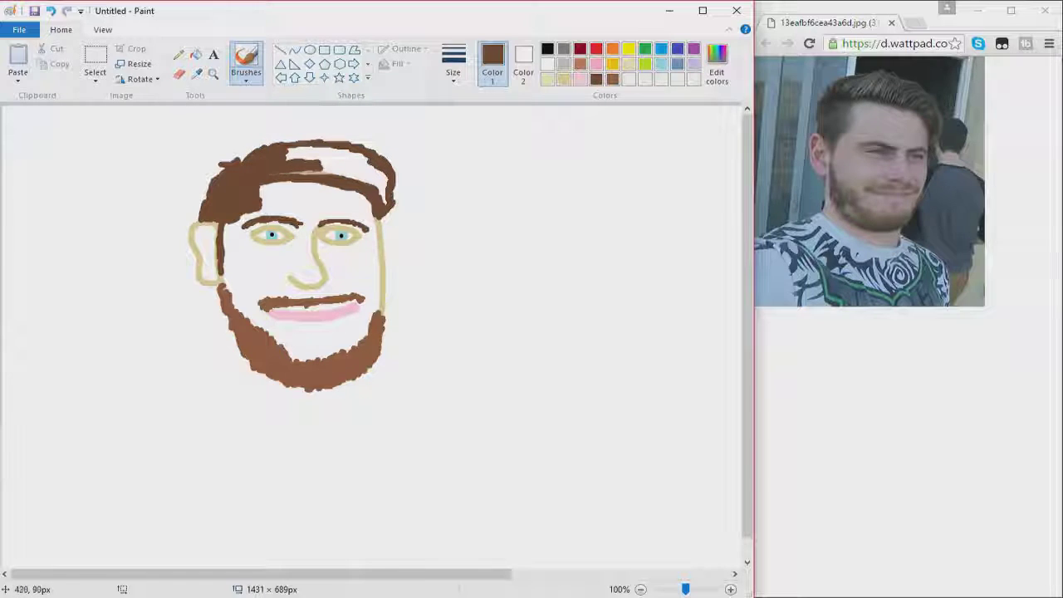
pyautogui.moveTo(353, 178)
pyautogui.mouseDown()
pyautogui.moveTo(374, 175)
pyautogui.moveTo(387, 191)
pyautogui.mouseUp()
pyautogui.moveTo(370, 155); pyautogui.dragTo(287, 154)
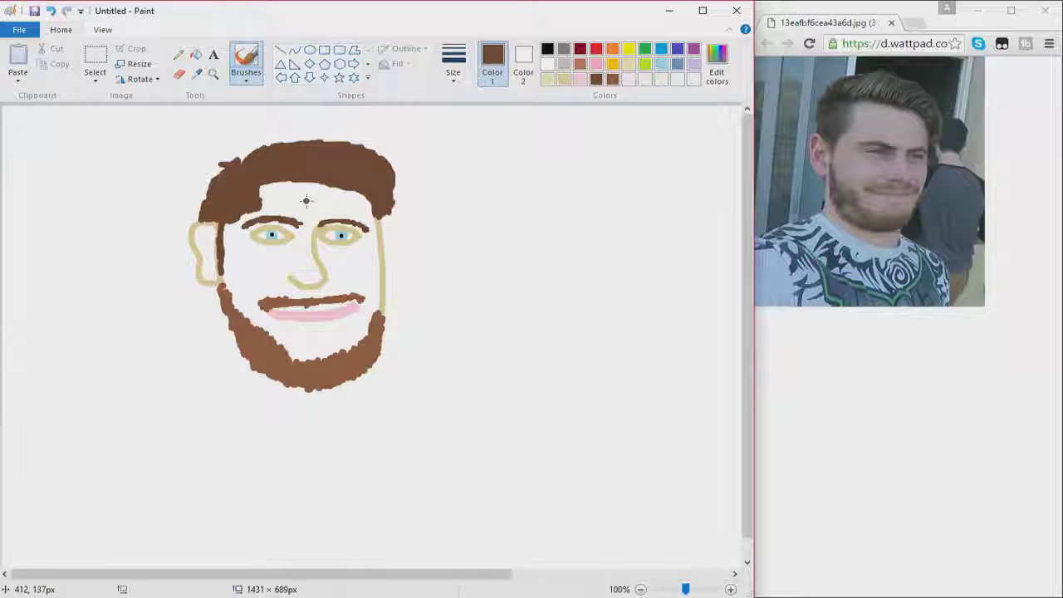
# Fill the face and ear with the custom darker beige.
pyautogui.click(195, 55)
pyautogui.click(548, 80)
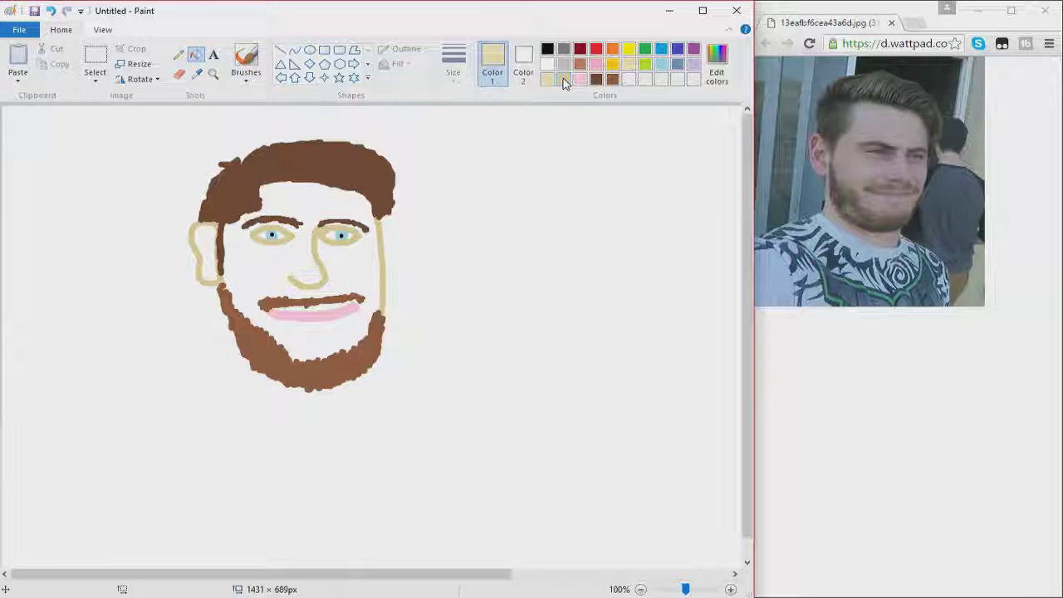
pyautogui.click(563, 80)
pyautogui.click(309, 199)
pyautogui.click(212, 245)
# Draw a neck outline below the beard and fill it with beige.
pyautogui.click(246, 58)
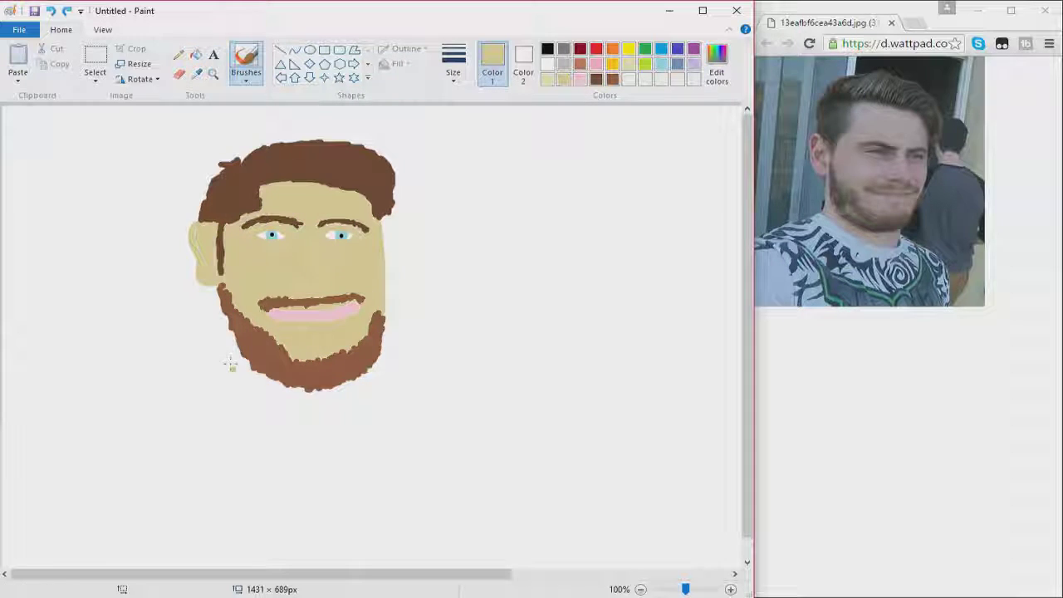
pyautogui.moveTo(230, 340)
pyautogui.mouseDown()
pyautogui.moveTo(218, 396)
pyautogui.moveTo(359, 411)
pyautogui.moveTo(382, 397)
pyautogui.moveTo(376, 366)
pyautogui.mouseUp()
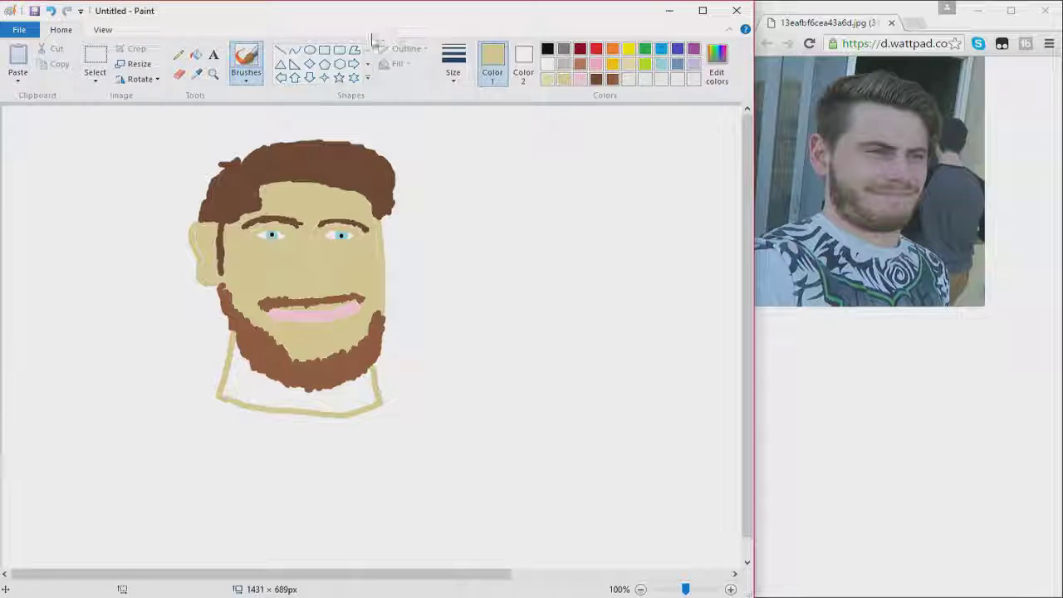
pyautogui.click(196, 57)
pyautogui.click(254, 378)
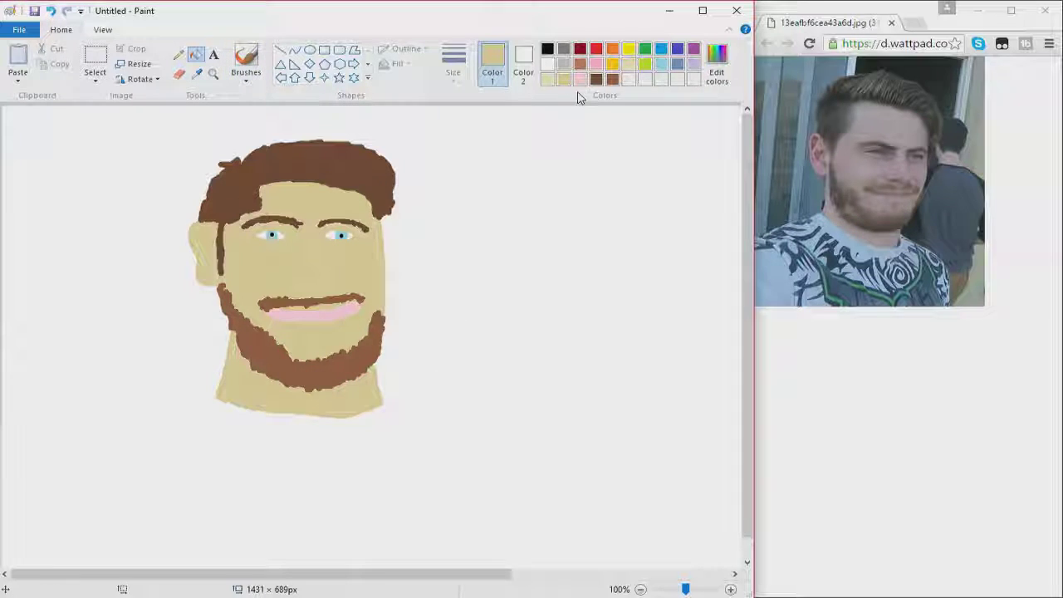
pyautogui.click(246, 60)
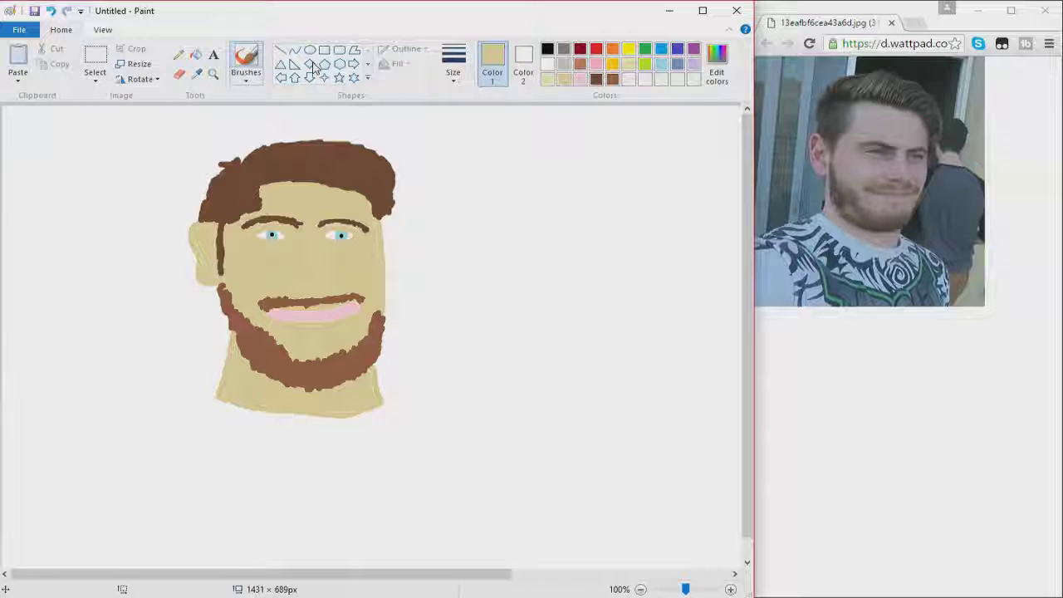
# Write a red 9/10 rating beside the face and turn its 0 into a smiley.
pyautogui.click(597, 49)
pyautogui.moveTo(557, 138)
pyautogui.mouseDown()
pyautogui.moveTo(519, 165)
pyautogui.moveTo(558, 175)
pyautogui.moveTo(566, 133)
pyautogui.moveTo(569, 246)
pyautogui.mouseUp()
pyautogui.moveTo(673, 133); pyautogui.dragTo(540, 327)
pyautogui.moveTo(611, 326); pyautogui.dragTo(629, 239)
pyautogui.moveTo(700, 247)
pyautogui.mouseDown()
pyautogui.moveTo(653, 304)
pyautogui.moveTo(704, 248)
pyautogui.mouseUp()
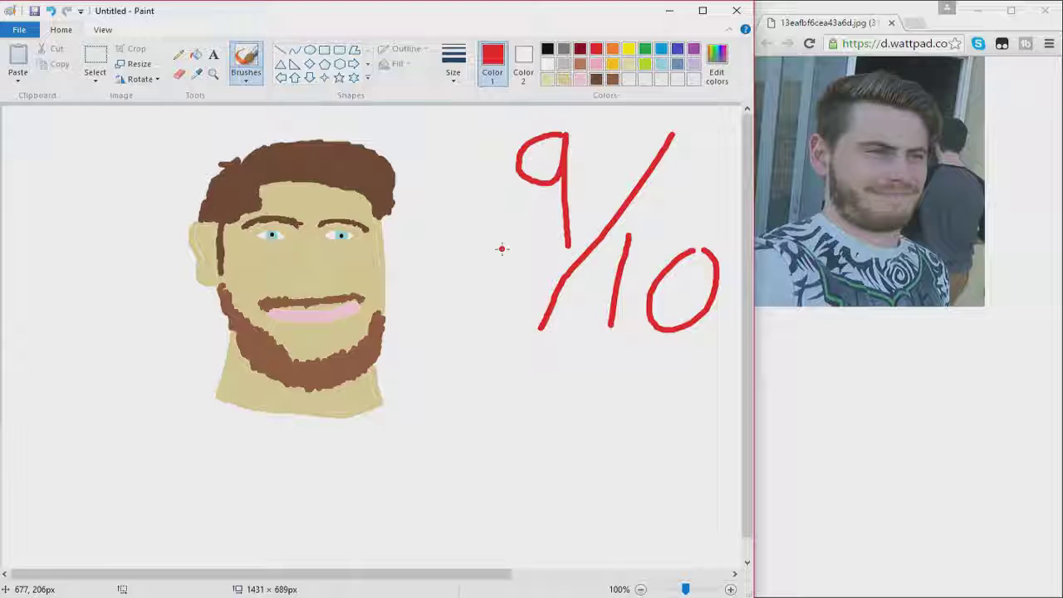
pyautogui.moveTo(672, 268)
pyautogui.mouseDown()
pyautogui.moveTo(674, 291)
pyautogui.moveTo(702, 295)
pyautogui.mouseUp()
pyautogui.moveTo(658, 299)
pyautogui.mouseDown()
pyautogui.moveTo(669, 309)
pyautogui.moveTo(692, 297)
pyautogui.mouseUp()
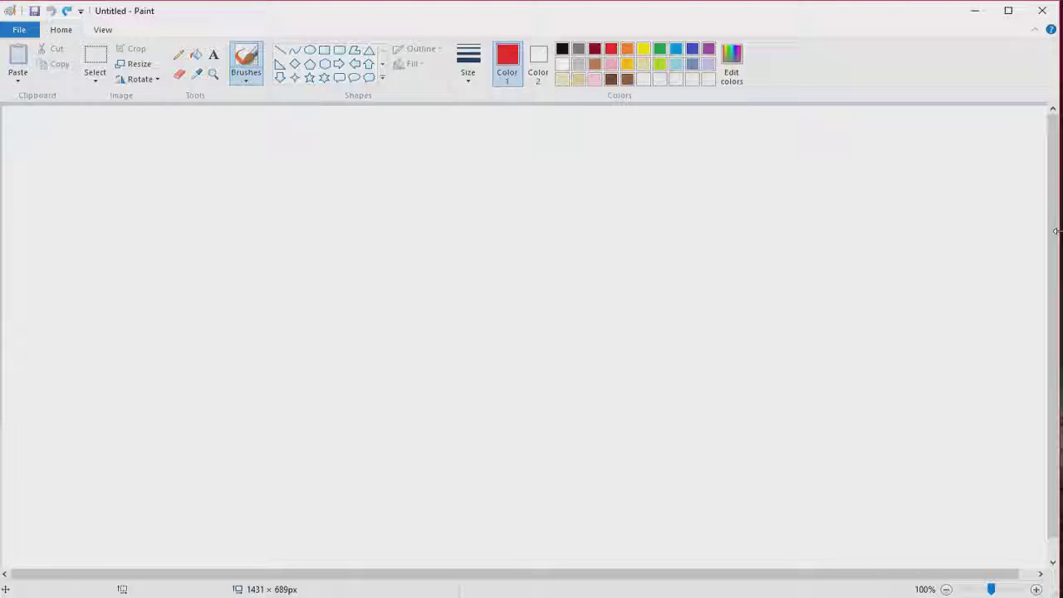
# Narrow Paint to show the reference photo and lighten the pink to about 255/215/227.
pyautogui.moveTo(1056, 231); pyautogui.dragTo(675, 232)
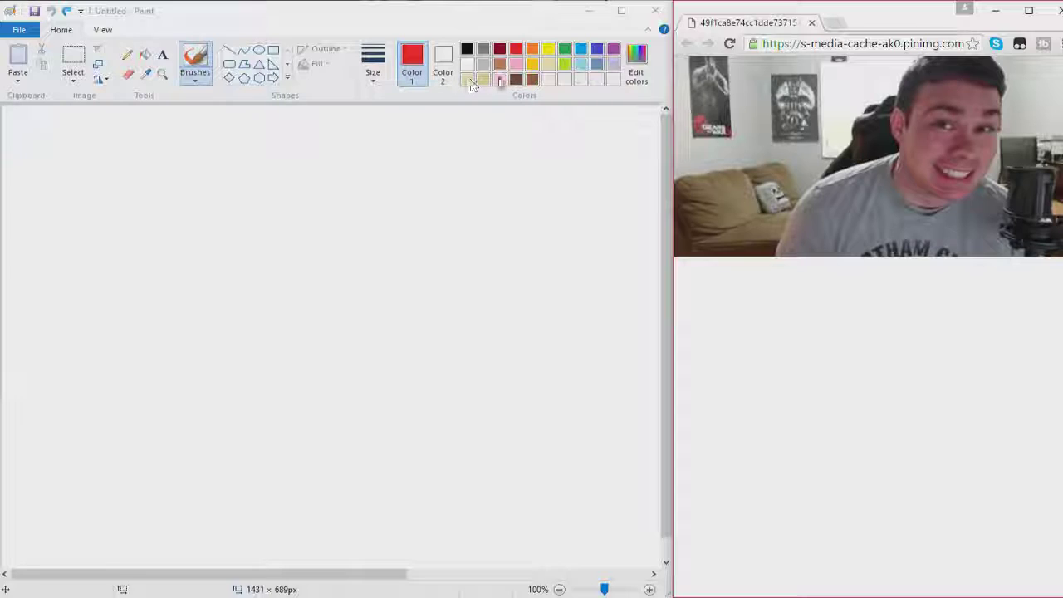
pyautogui.click(499, 89)
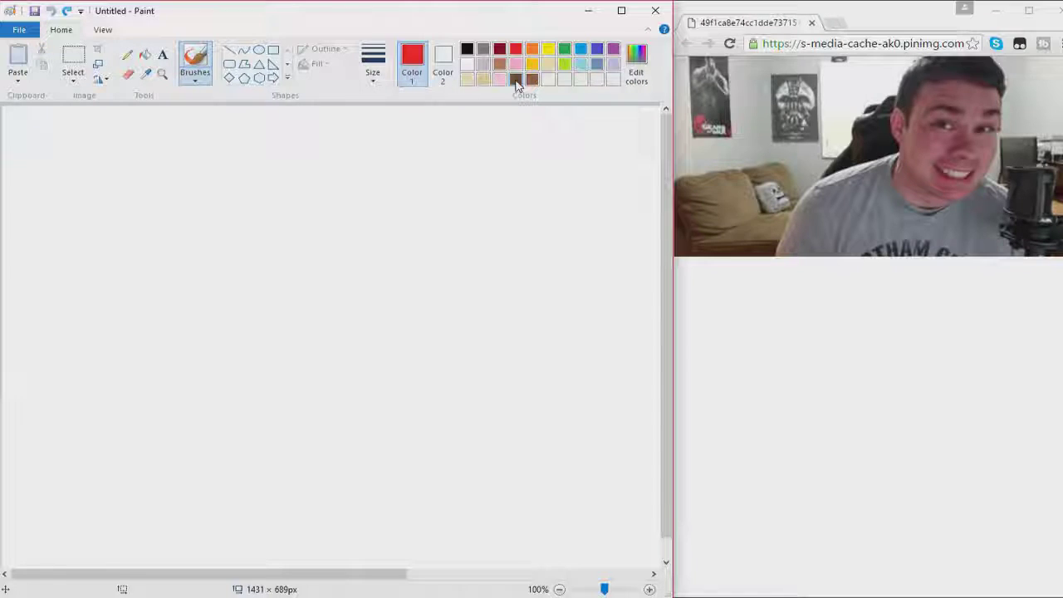
pyautogui.click(501, 80)
pyautogui.click(604, 84)
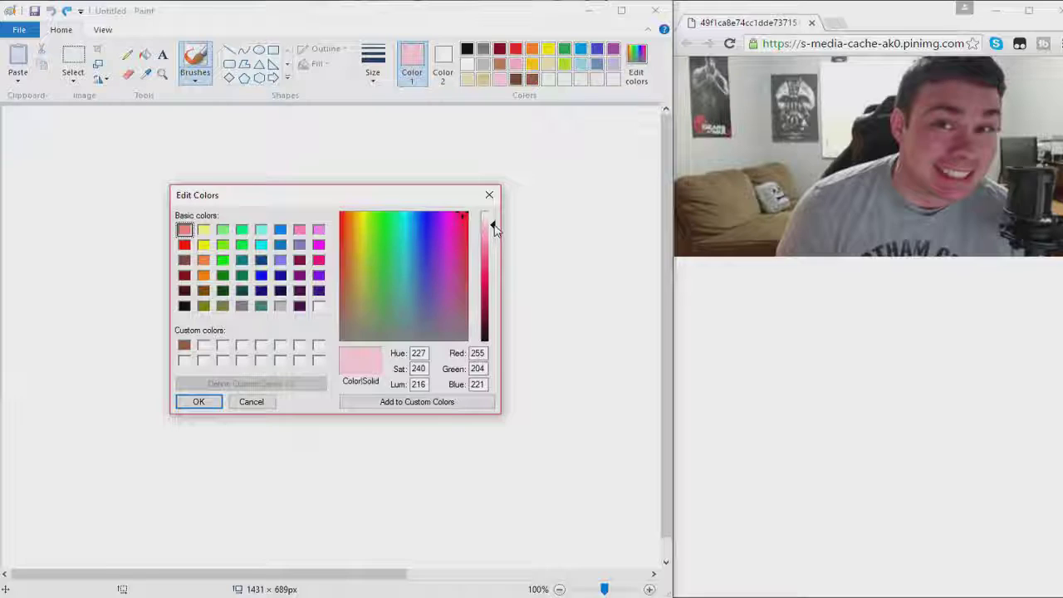
pyautogui.moveTo(494, 229); pyautogui.dragTo(495, 225)
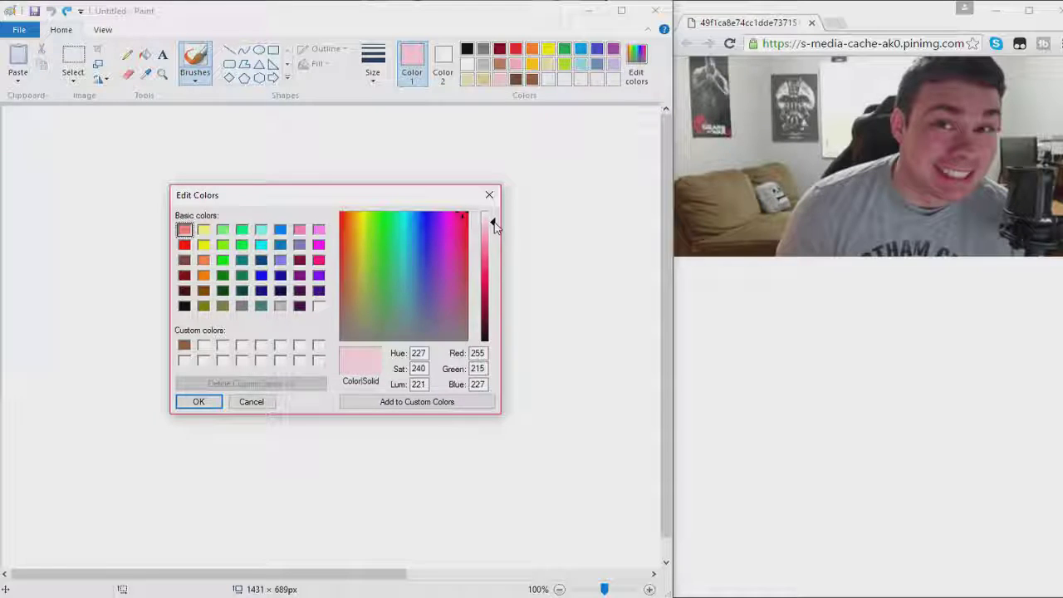
pyautogui.press('Return')
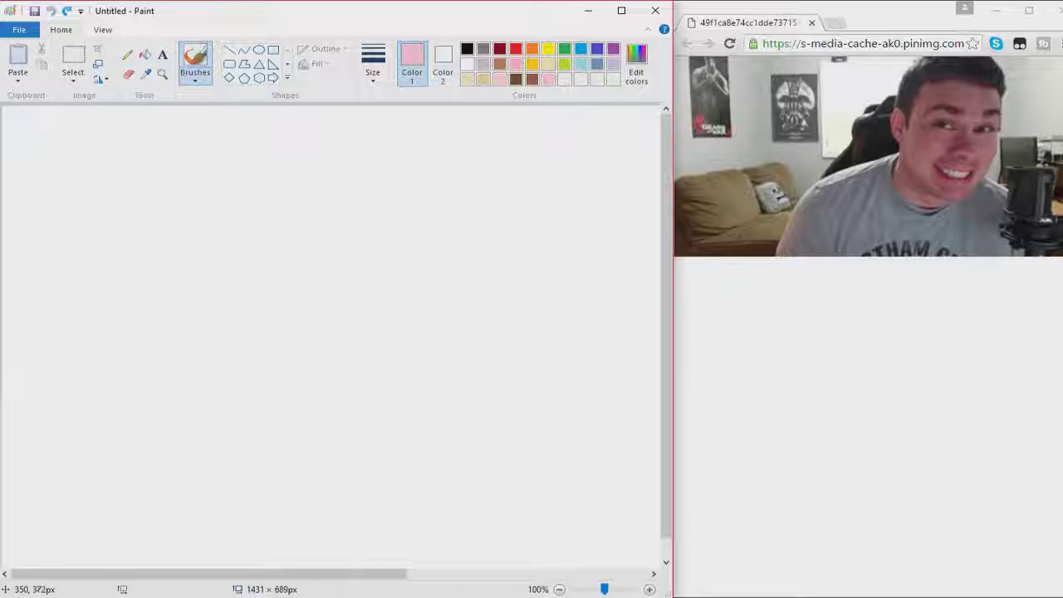
# Draw a pale pink oval face with a nose inside, and select brown for the pupils.
pyautogui.moveTo(189, 210); pyautogui.dragTo(187, 214)
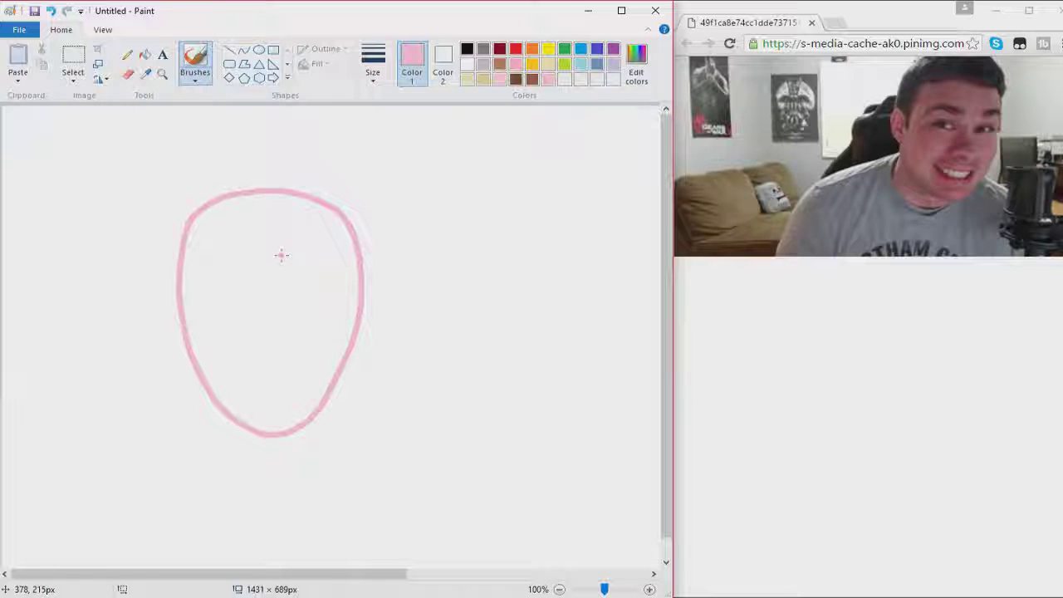
pyautogui.moveTo(281, 255)
pyautogui.mouseDown()
pyautogui.moveTo(287, 300)
pyautogui.moveTo(249, 308)
pyautogui.mouseUp()
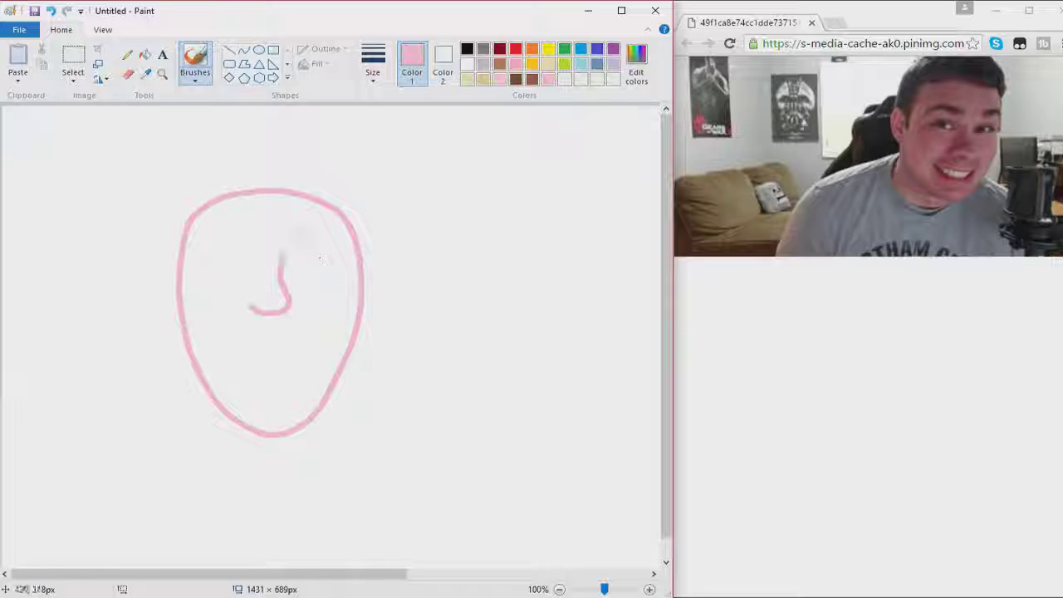
pyautogui.click(516, 81)
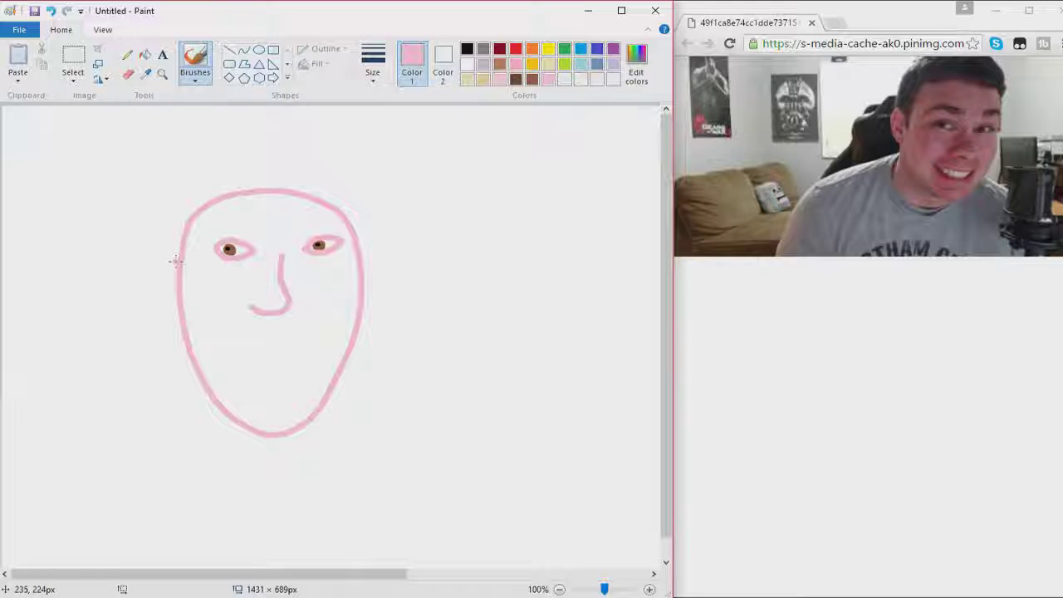
# Brush a pink left ear and grin, add black tooth lines, then select the lighter brown.
pyautogui.moveTo(182, 236)
pyautogui.mouseDown()
pyautogui.moveTo(177, 307)
pyautogui.moveTo(238, 374)
pyautogui.moveTo(318, 355)
pyautogui.mouseUp()
pyautogui.click(467, 49)
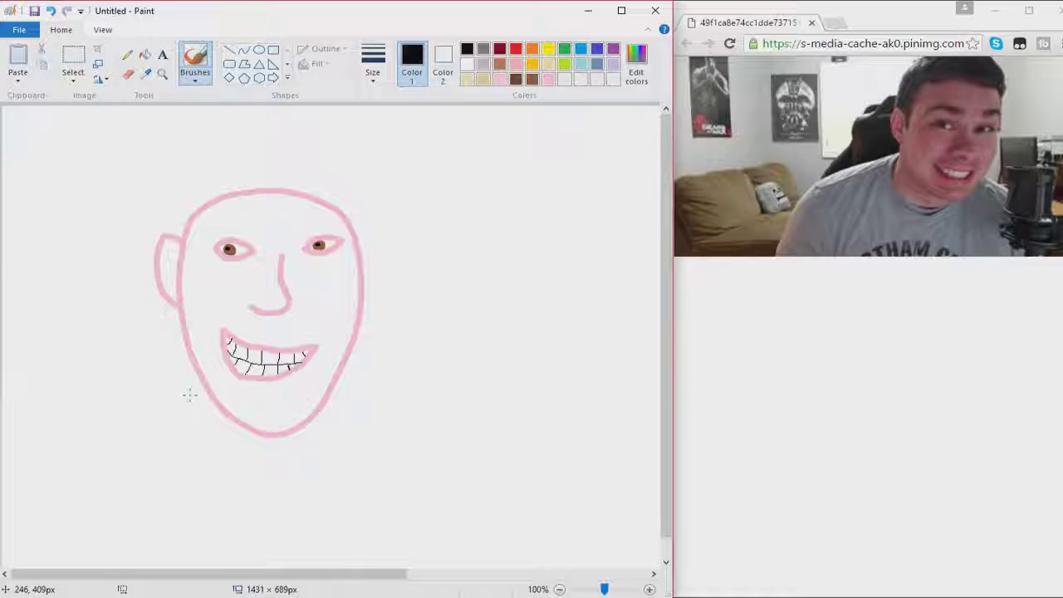
pyautogui.click(516, 81)
pyautogui.click(532, 81)
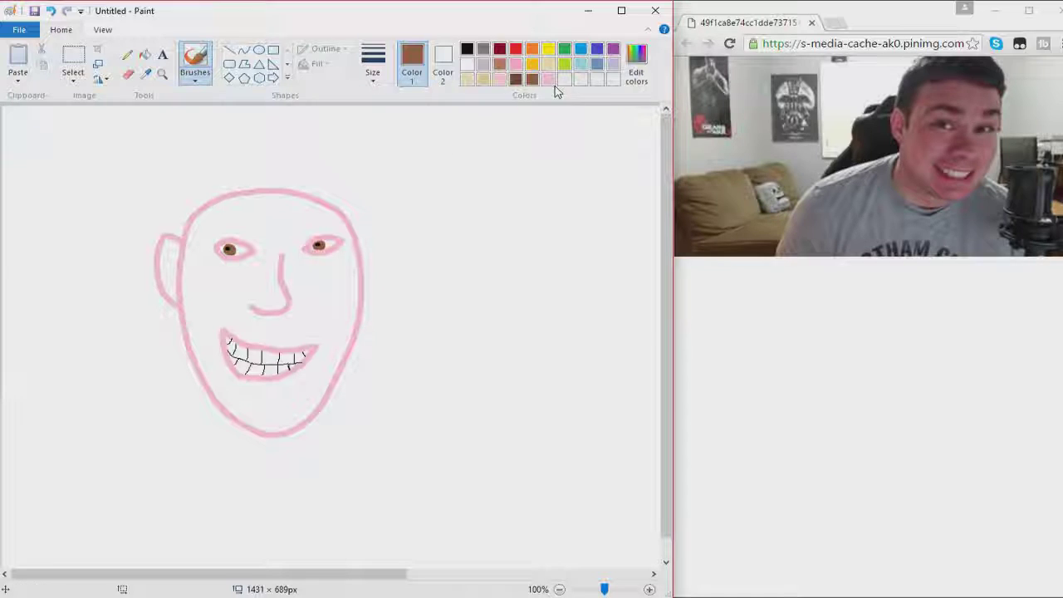
# Lighten the brown in Edit Colors and choose a thicker brush size.
pyautogui.click(635, 65)
pyautogui.moveTo(492, 288); pyautogui.dragTo(491, 283)
pyautogui.press('Return')
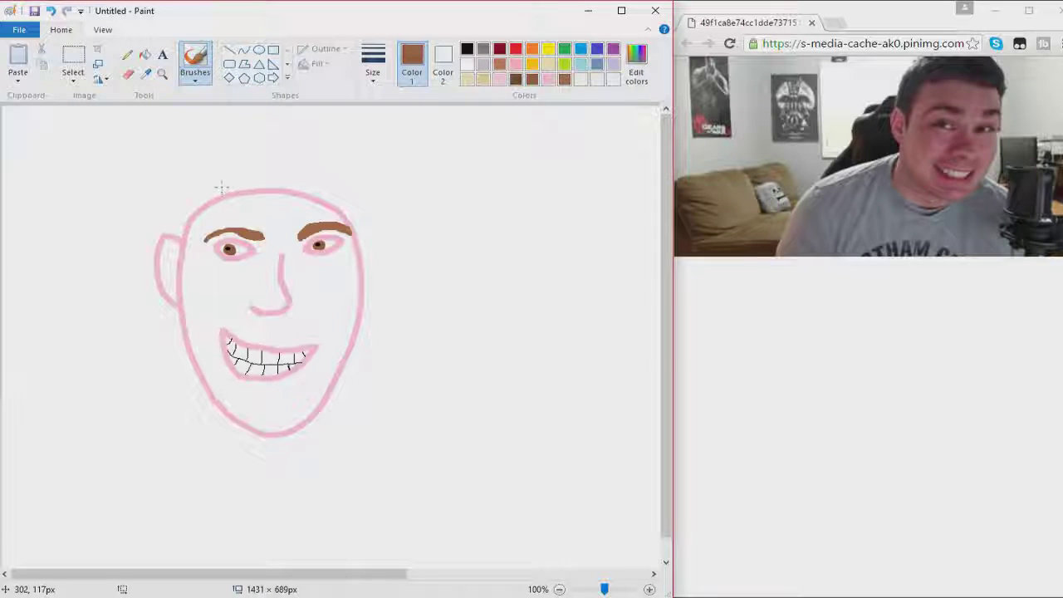
pyautogui.click(373, 63)
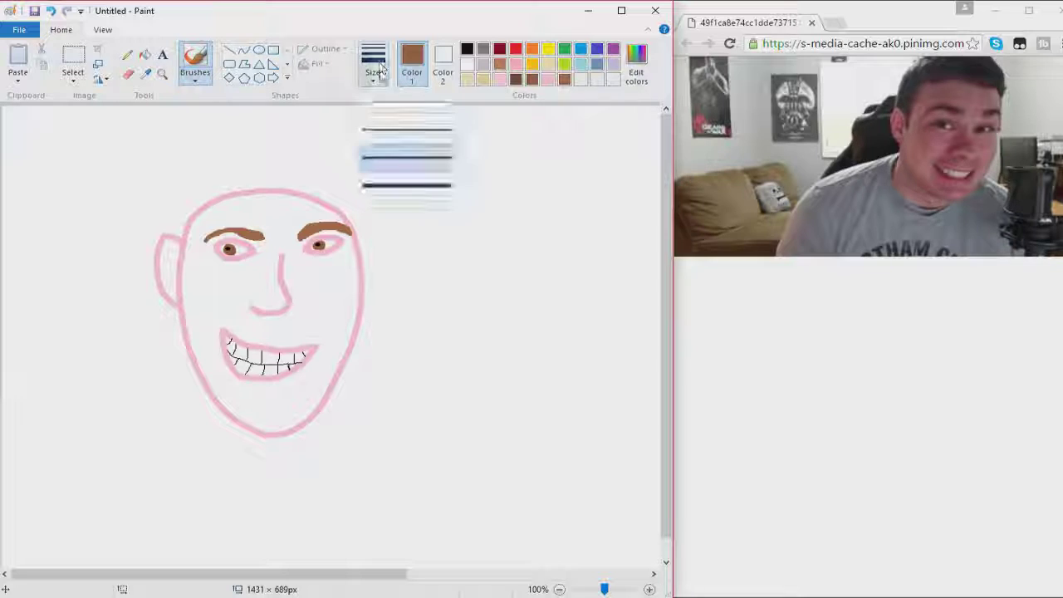
pyautogui.click(402, 165)
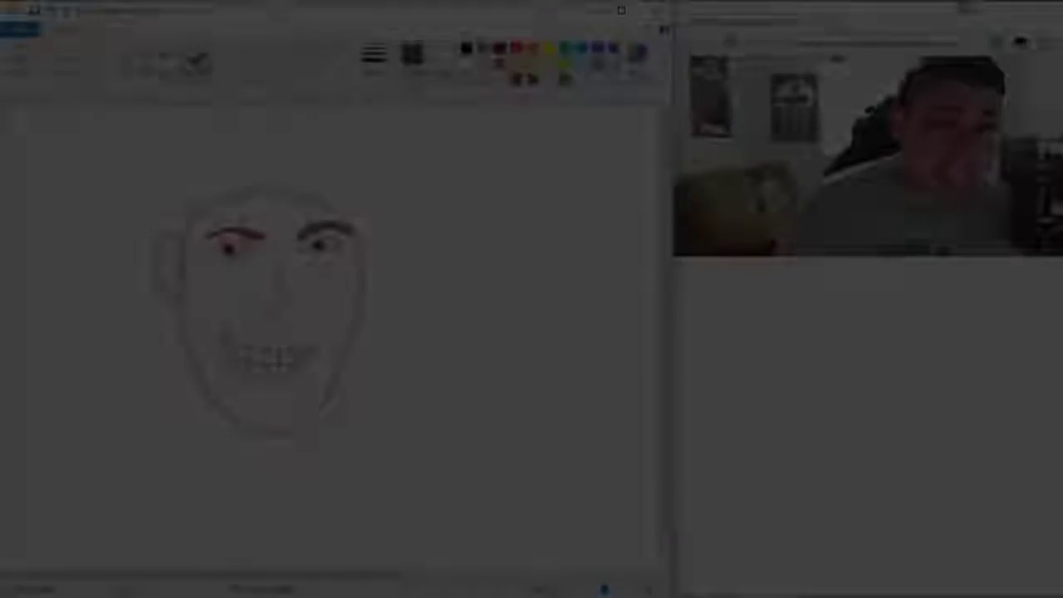
# Brush the brown hair from the left ear up across the forehead hairline.
pyautogui.moveTo(183, 234); pyautogui.dragTo(178, 258)
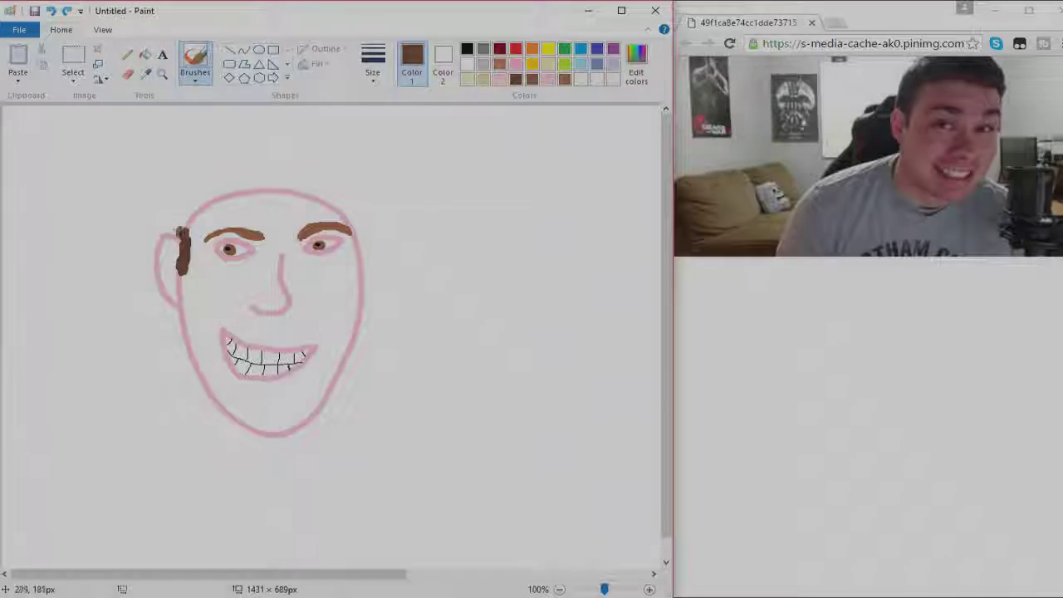
pyautogui.moveTo(198, 209)
pyautogui.mouseDown()
pyautogui.moveTo(181, 254)
pyautogui.moveTo(218, 177)
pyautogui.moveTo(259, 150)
pyautogui.mouseUp()
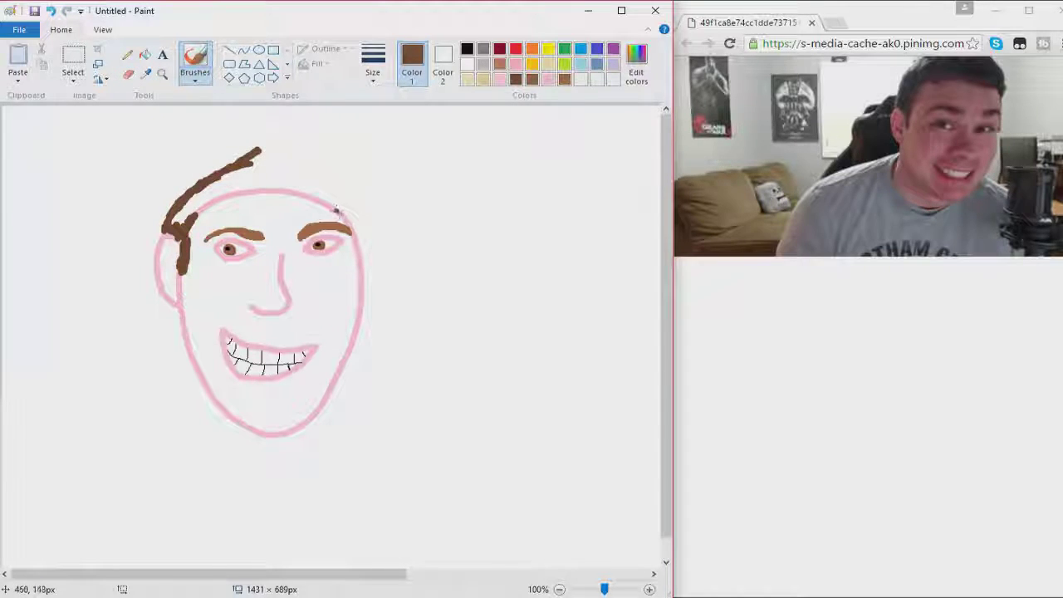
pyautogui.moveTo(337, 210); pyautogui.dragTo(219, 214)
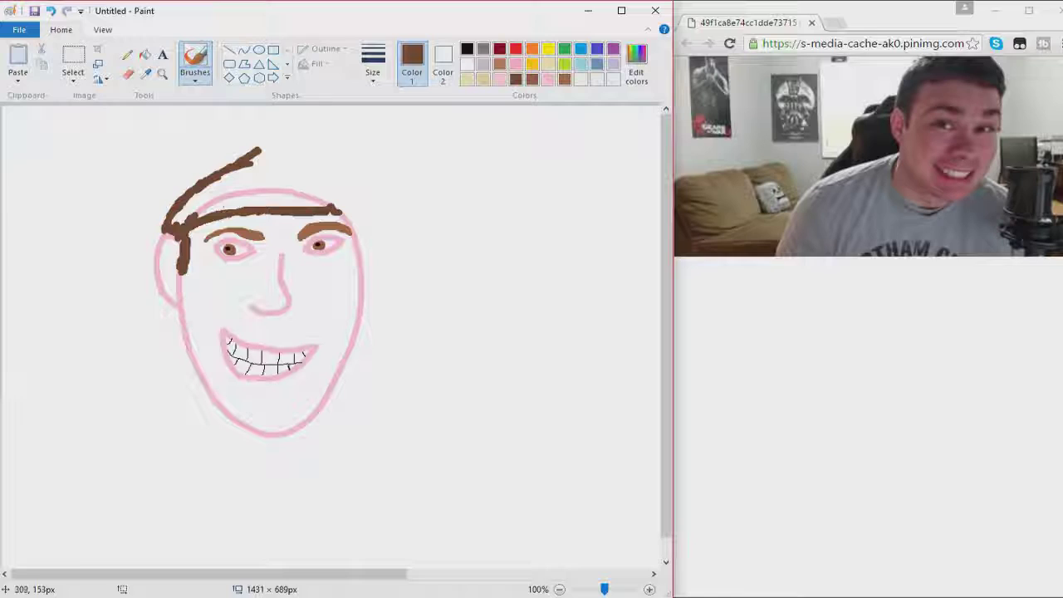
pyautogui.moveTo(295, 209)
pyautogui.mouseDown()
pyautogui.moveTo(328, 208)
pyautogui.moveTo(287, 154)
pyautogui.moveTo(253, 152)
pyautogui.moveTo(341, 170)
pyautogui.mouseUp()
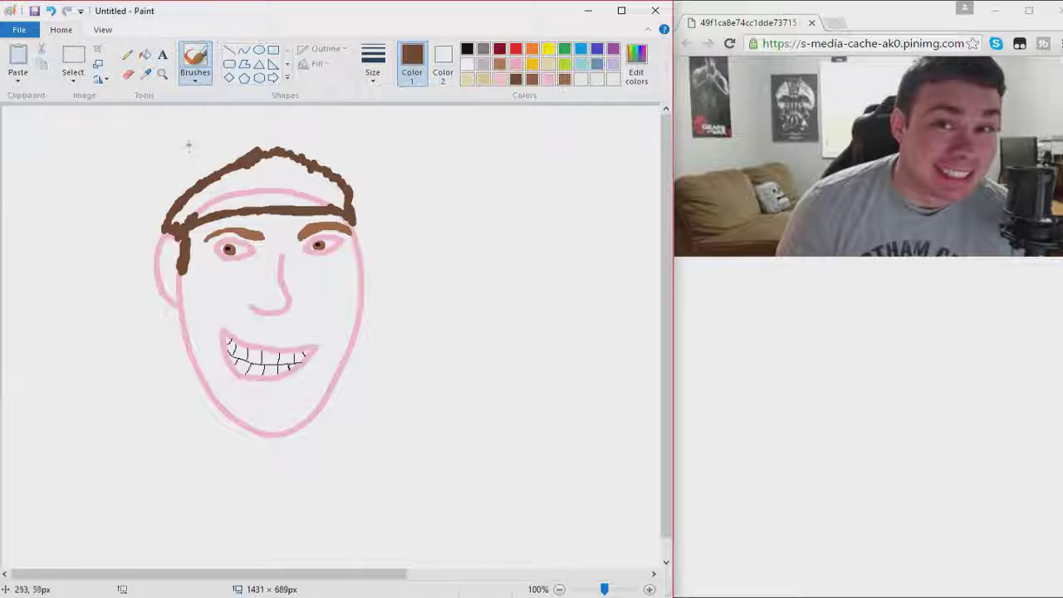
pyautogui.moveTo(202, 208)
pyautogui.mouseDown()
pyautogui.moveTo(185, 208)
pyautogui.moveTo(345, 200)
pyautogui.moveTo(330, 183)
pyautogui.moveTo(262, 159)
pyautogui.moveTo(216, 184)
pyautogui.moveTo(244, 199)
pyautogui.moveTo(316, 191)
pyautogui.moveTo(301, 190)
pyautogui.moveTo(311, 179)
pyautogui.moveTo(249, 179)
pyautogui.moveTo(270, 183)
pyautogui.mouseUp()
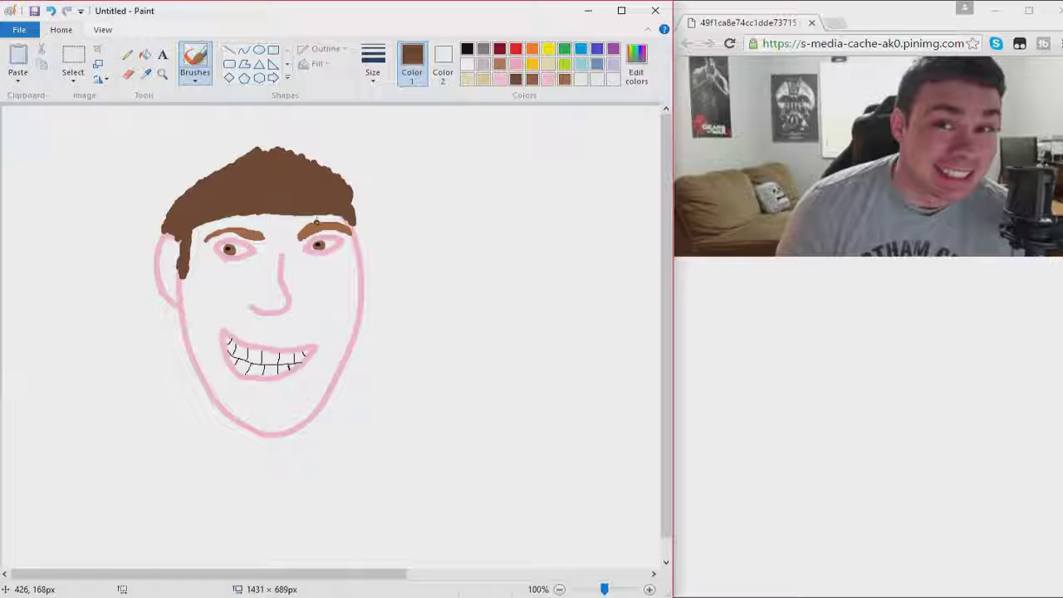
# Bucket-fill the face and left ear with light pink, then set red with the brush.
pyautogui.click(146, 59)
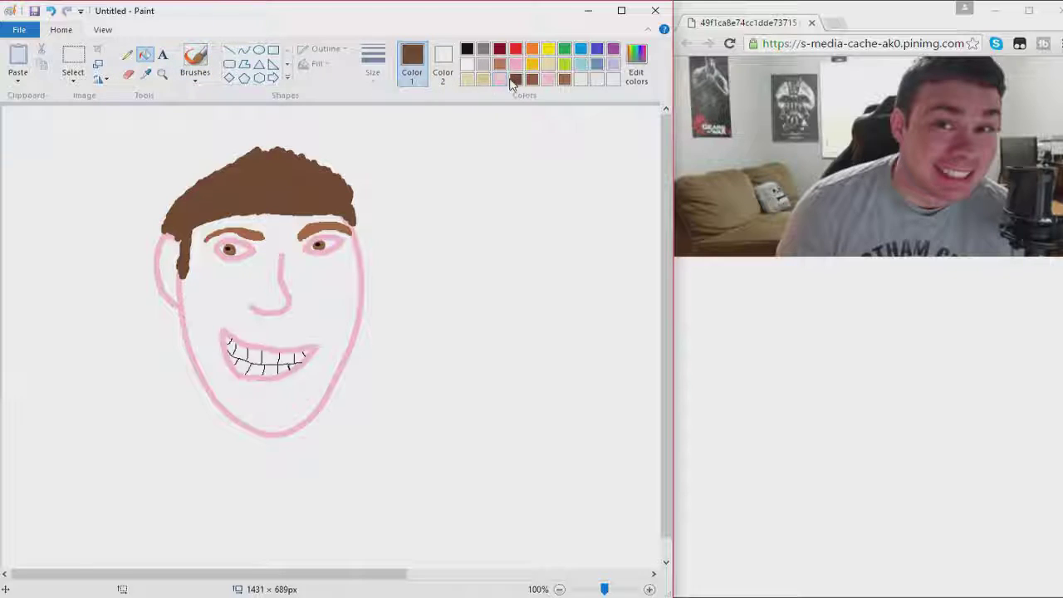
pyautogui.click(548, 79)
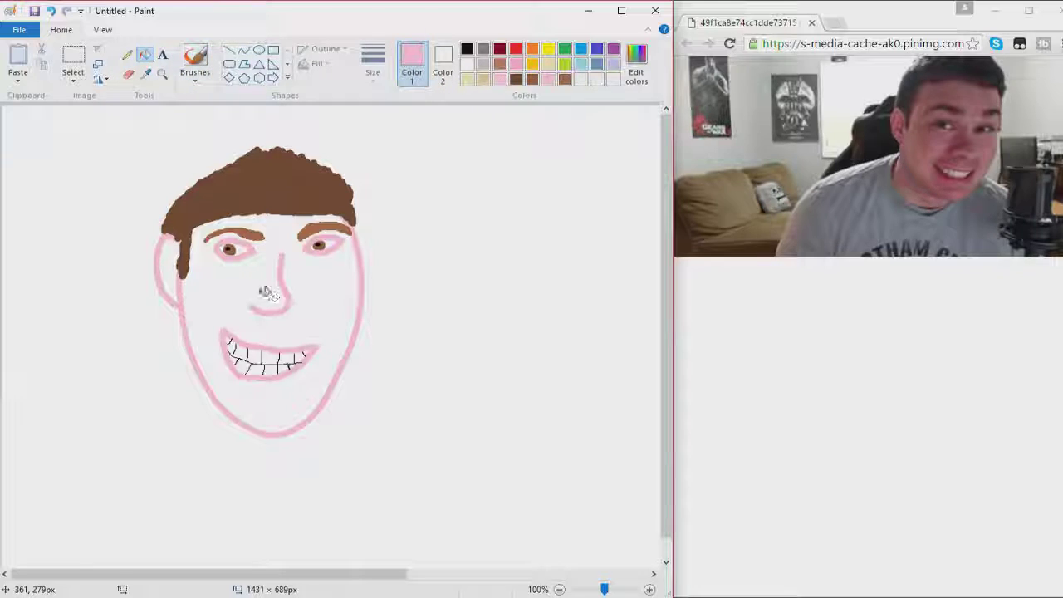
pyautogui.click(230, 290)
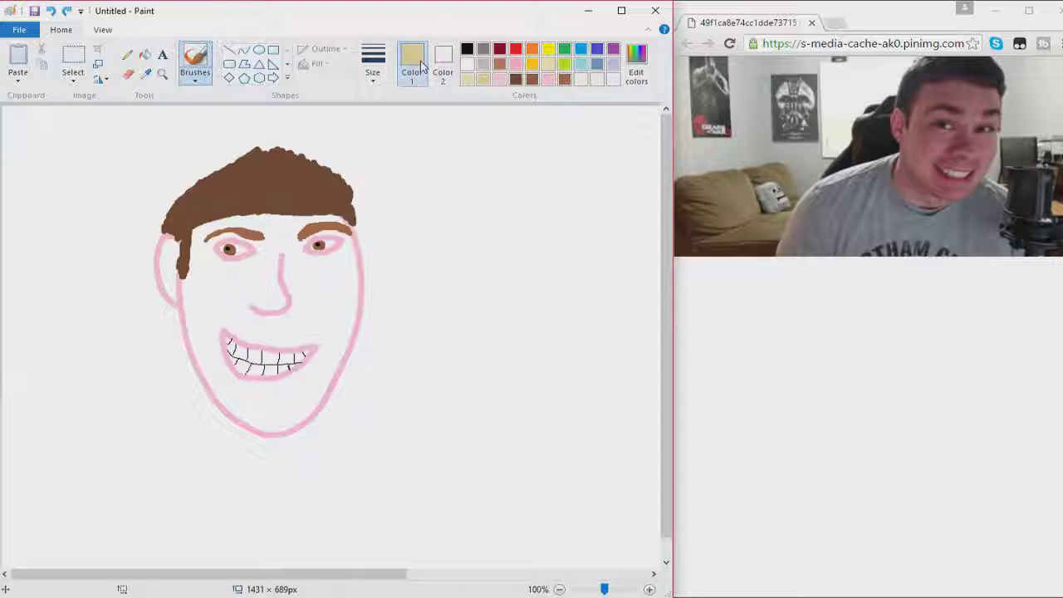
pyautogui.click(548, 79)
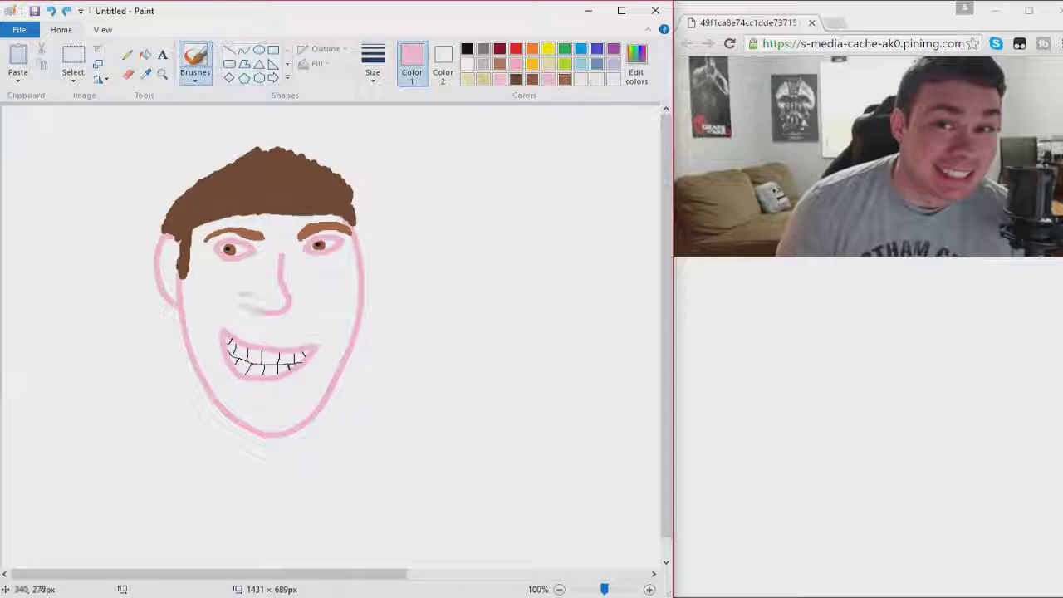
pyautogui.click(145, 54)
pyautogui.click(212, 274)
pyautogui.click(170, 262)
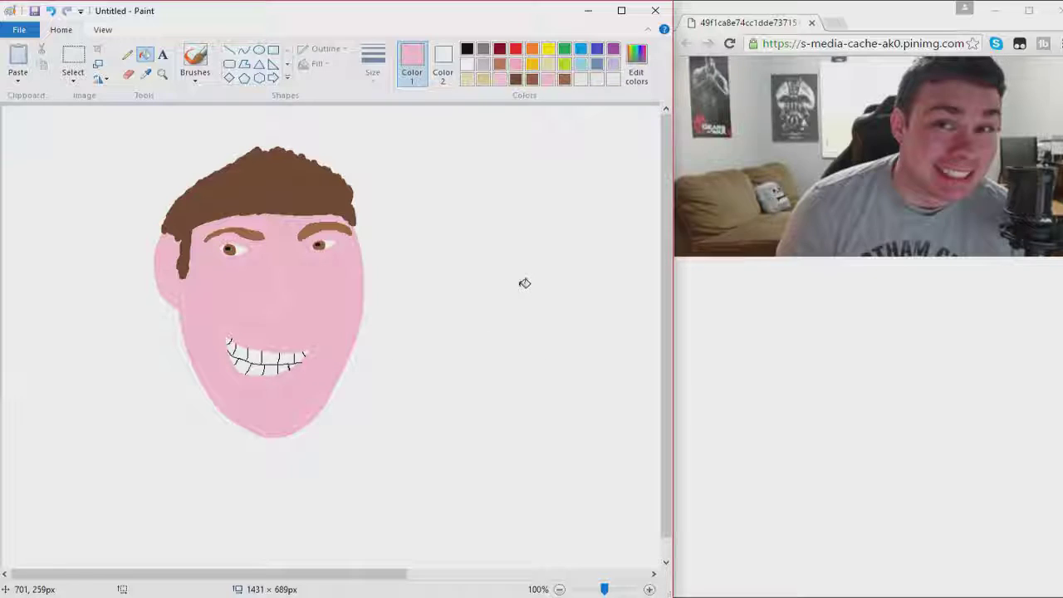
pyautogui.click(516, 49)
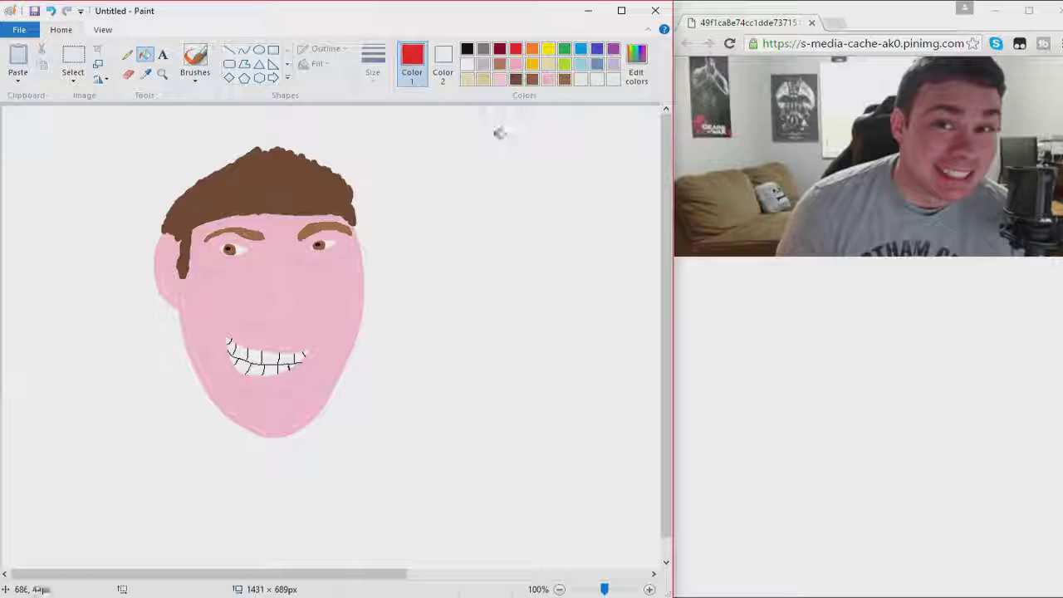
pyautogui.click(198, 60)
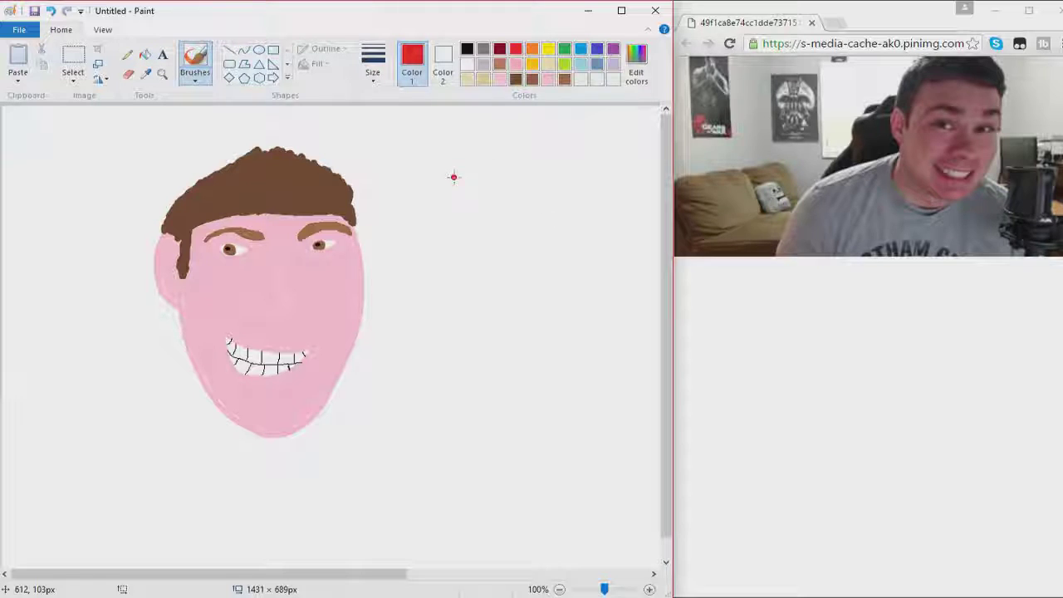
# Write a red '6/10' score beside the pink-faced portrait.
pyautogui.moveTo(470, 128)
pyautogui.mouseDown()
pyautogui.moveTo(436, 158)
pyautogui.moveTo(470, 222)
pyautogui.moveTo(491, 200)
pyautogui.moveTo(440, 203)
pyautogui.mouseUp()
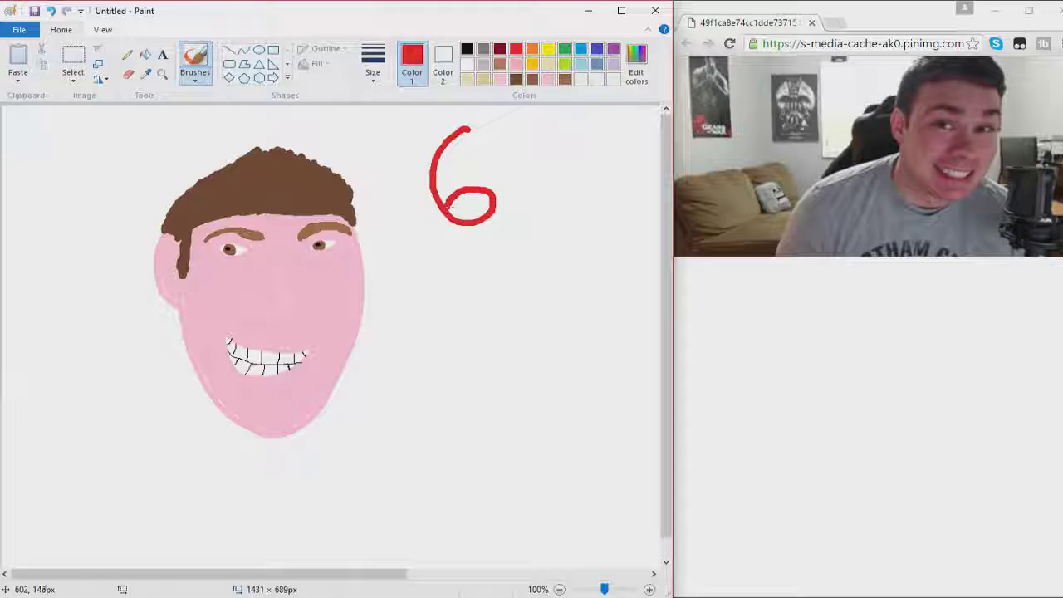
pyautogui.moveTo(579, 123); pyautogui.dragTo(463, 284)
pyautogui.moveTo(544, 291); pyautogui.dragTo(540, 204)
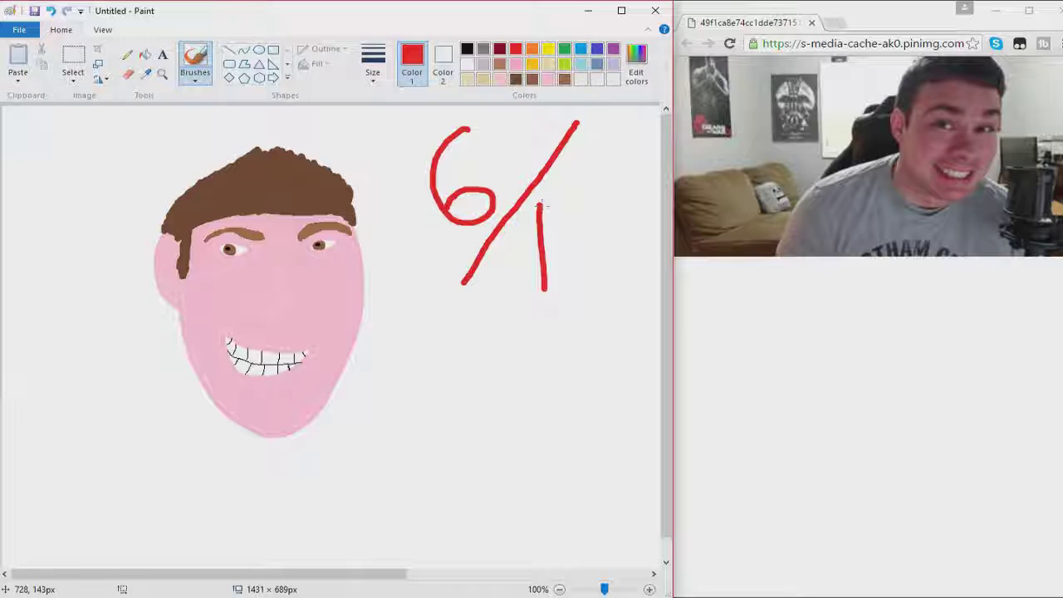
pyautogui.moveTo(608, 224); pyautogui.dragTo(605, 206)
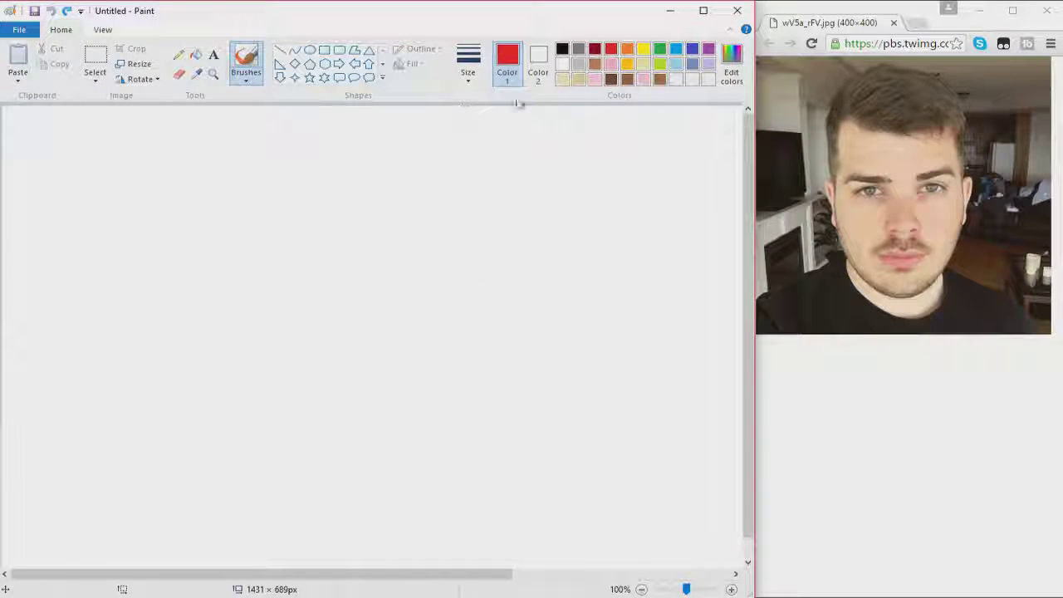
# Mix a tan of about RGB 219/187/128 in Edit Colors and add it to custom colours.
pyautogui.click(563, 79)
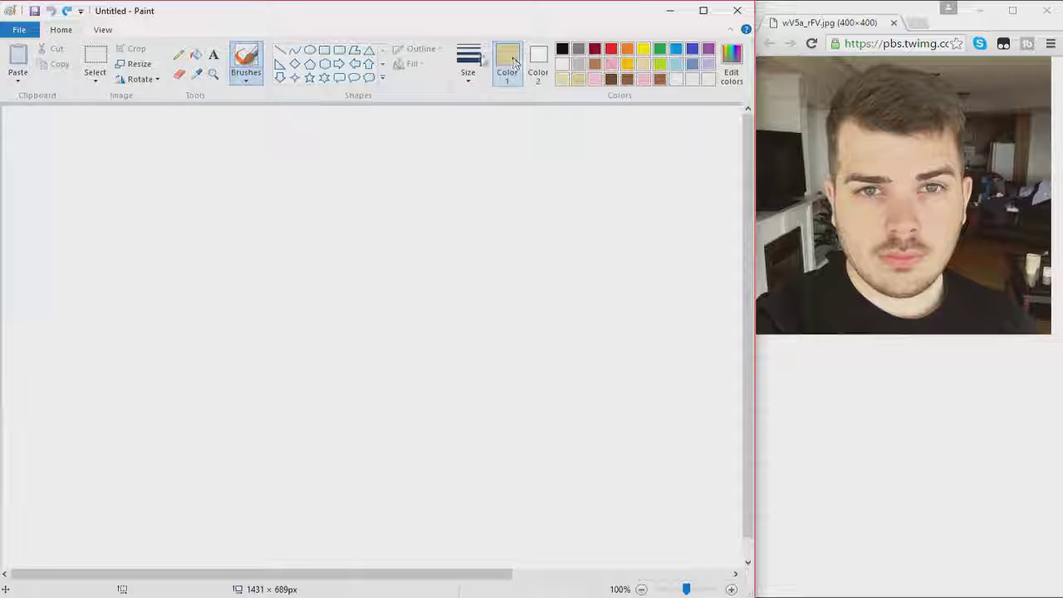
pyautogui.click(732, 65)
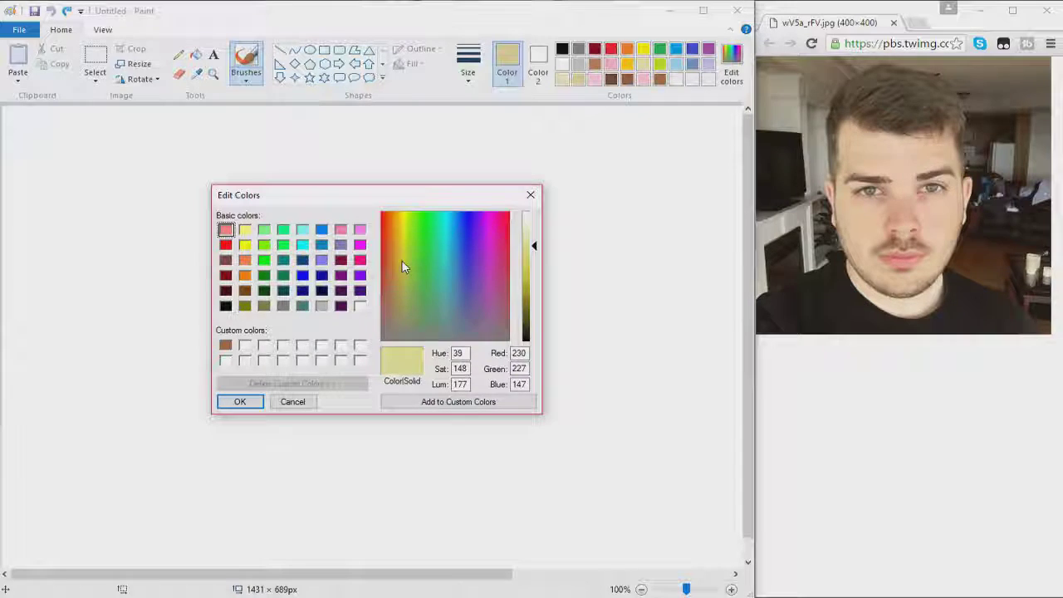
pyautogui.click(402, 264)
pyautogui.moveTo(402, 256); pyautogui.dragTo(395, 271)
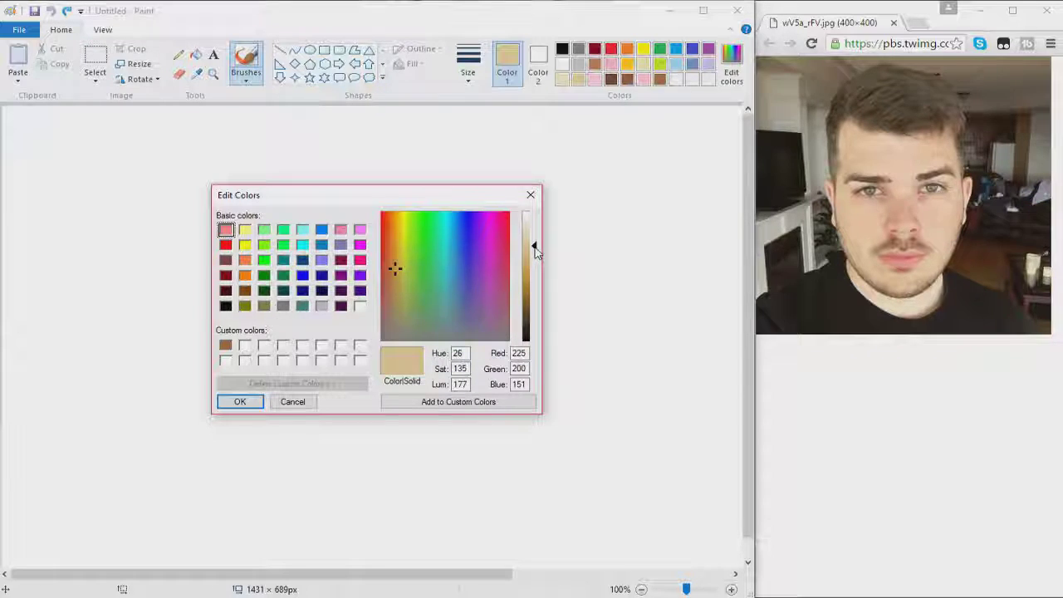
pyautogui.moveTo(533, 245); pyautogui.dragTo(534, 258)
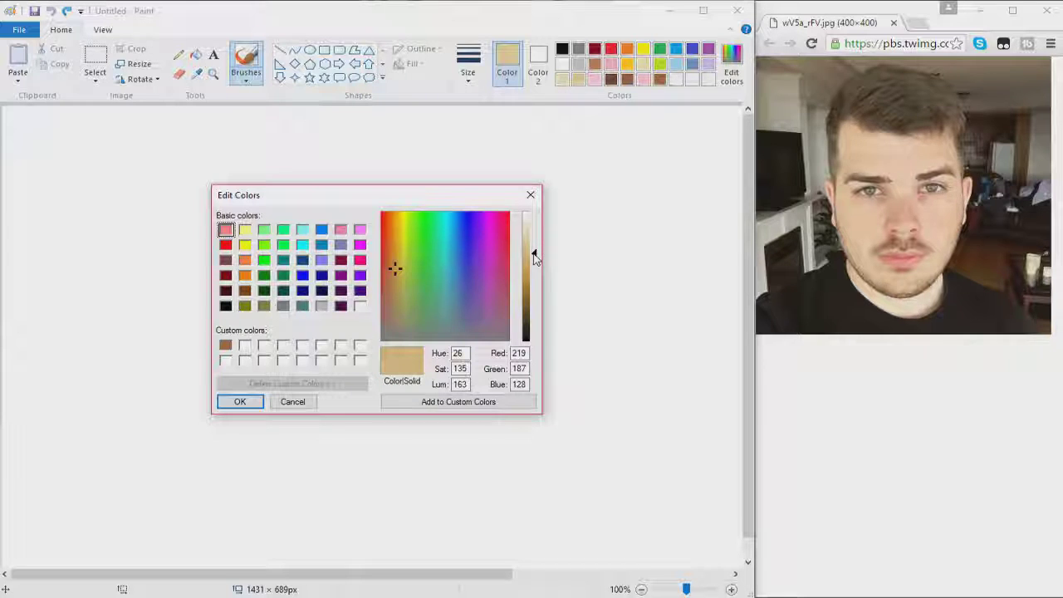
pyautogui.click(479, 404)
pyautogui.click(239, 402)
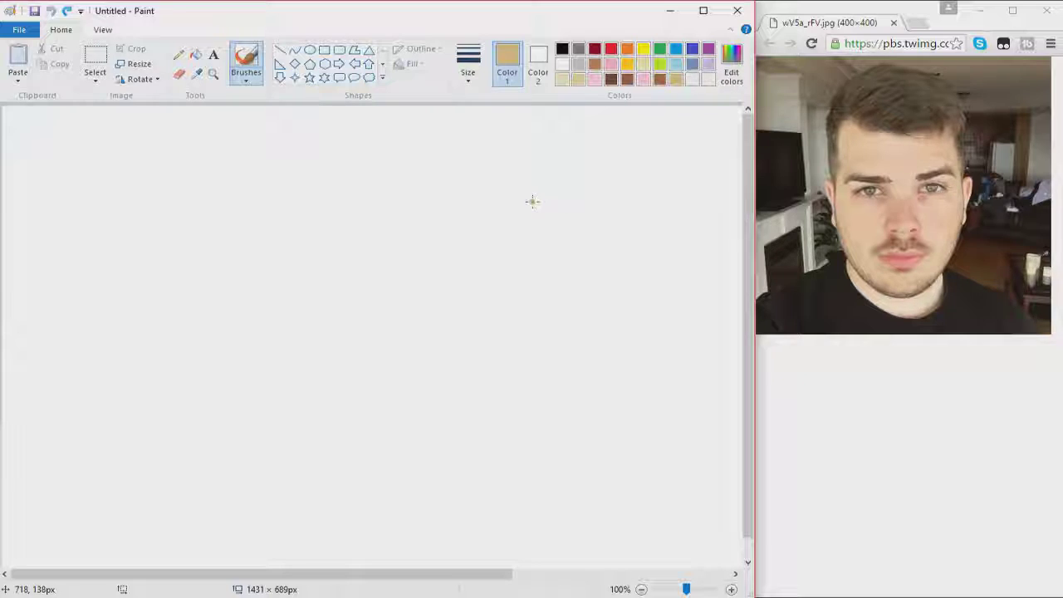
# With the thickest brush size, draw the tan head with both ears and a nose.
pyautogui.click(469, 63)
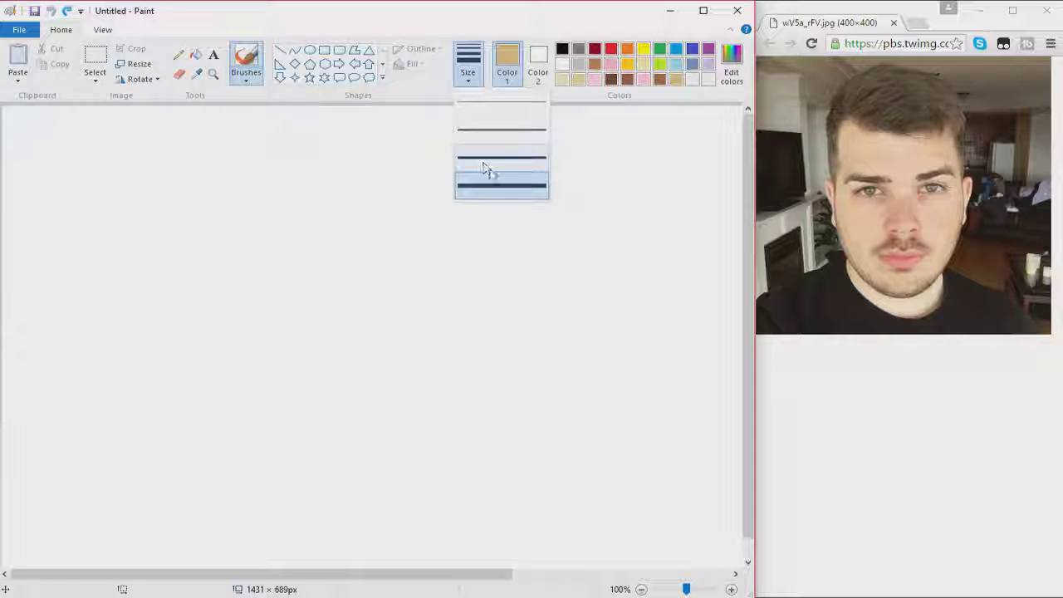
pyautogui.click(499, 181)
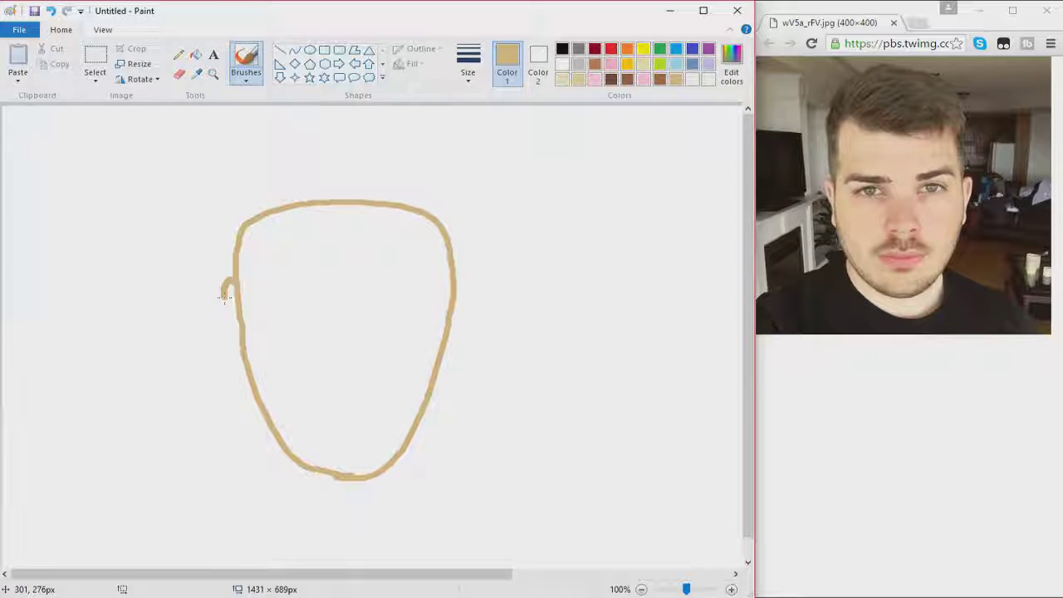
pyautogui.moveTo(224, 295); pyautogui.dragTo(238, 340)
pyautogui.moveTo(454, 276); pyautogui.dragTo(450, 331)
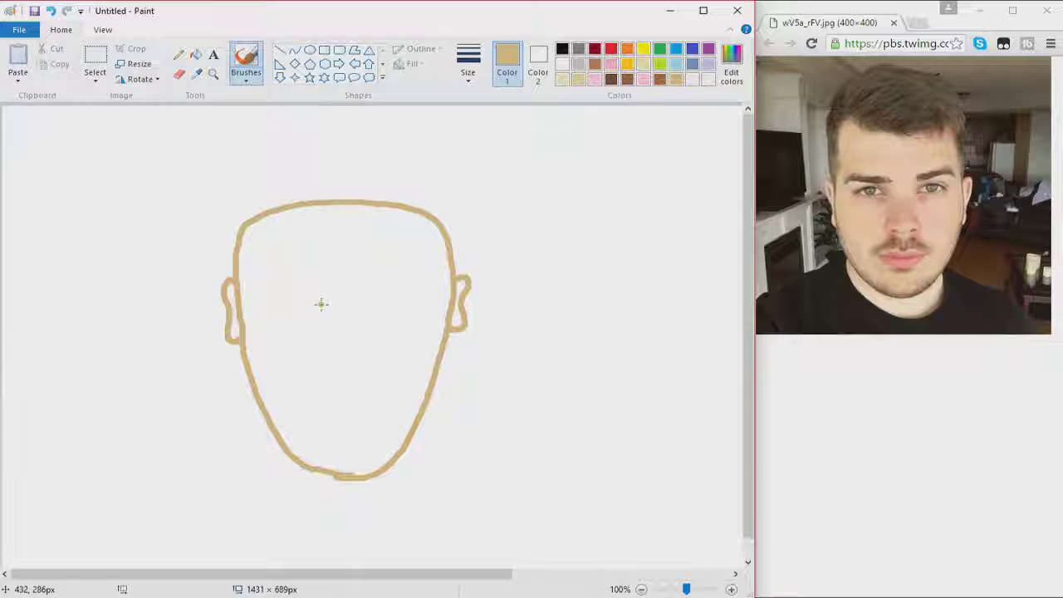
pyautogui.moveTo(321, 306); pyautogui.dragTo(352, 305)
# Pick green and lighten it in Edit Colors for the pupils.
pyautogui.click(660, 48)
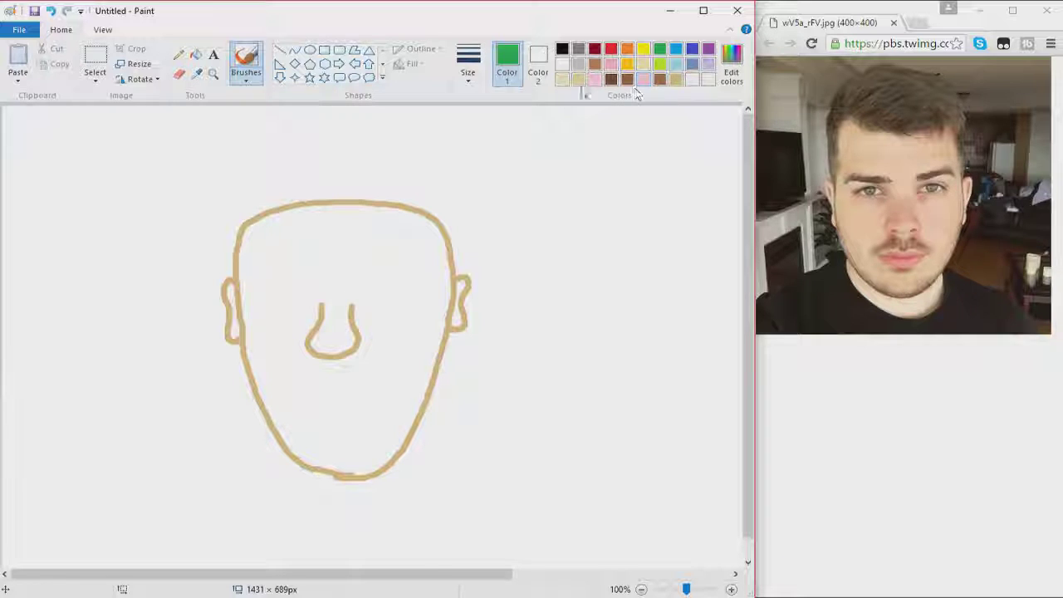
pyautogui.click(731, 62)
pyautogui.moveTo(535, 289); pyautogui.dragTo(536, 309)
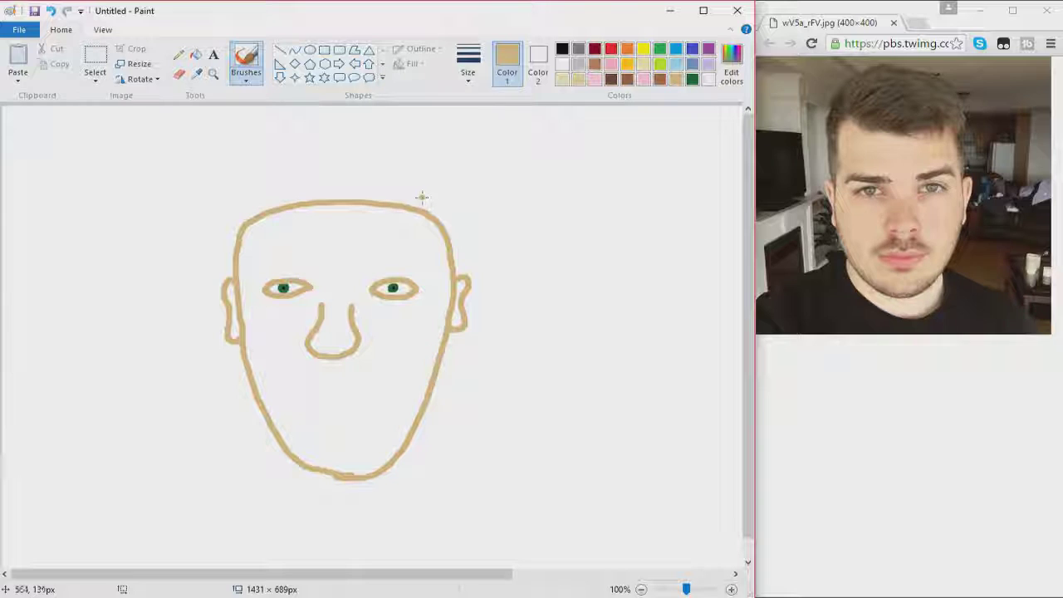
# Deepen the light pink in Edit Colors and brush the lips under the nose.
pyautogui.click(645, 80)
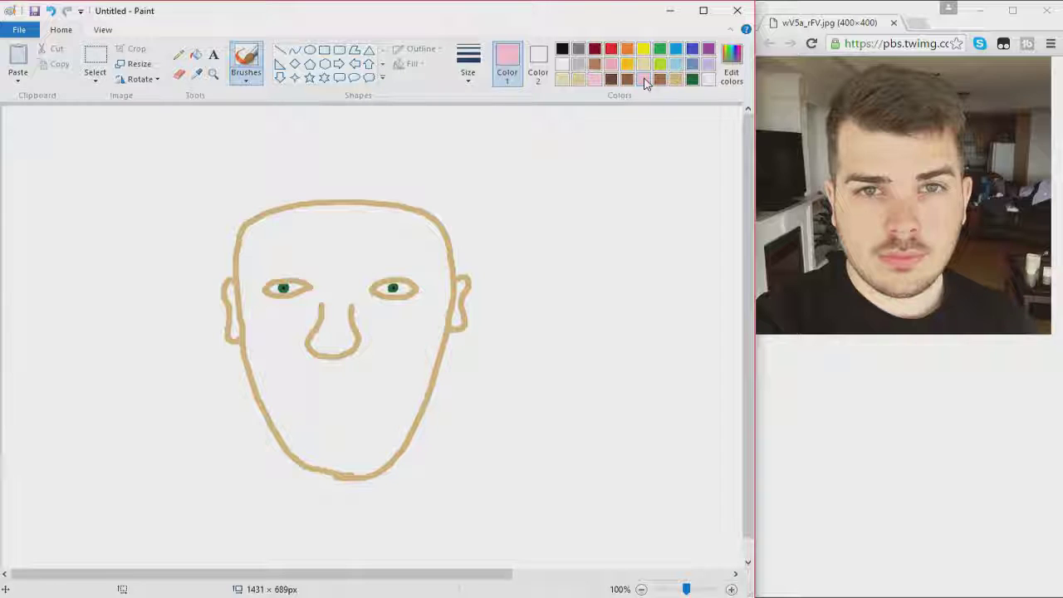
pyautogui.click(728, 68)
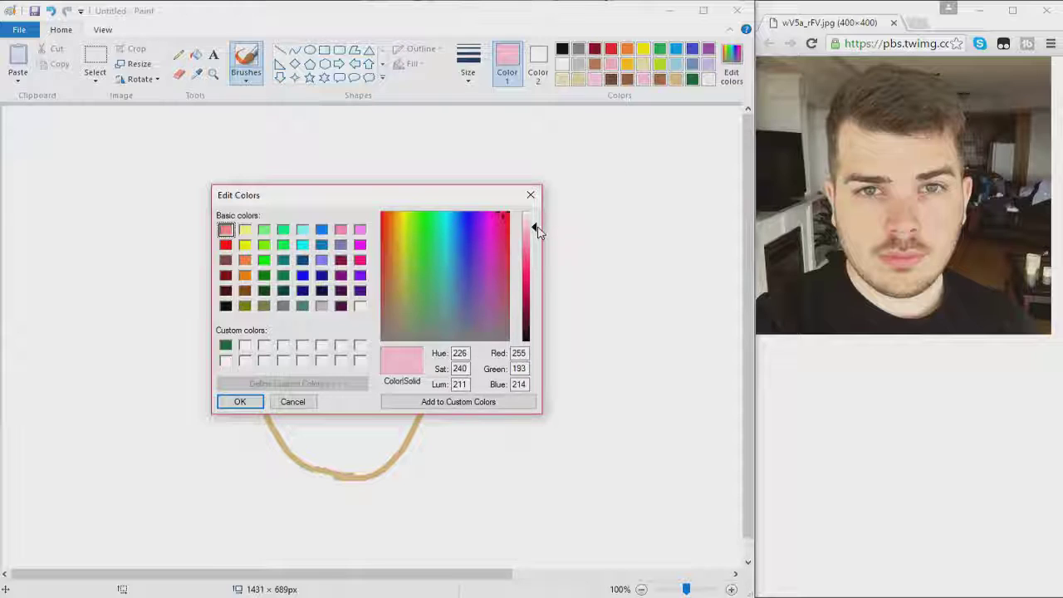
pyautogui.moveTo(537, 232); pyautogui.dragTo(537, 256)
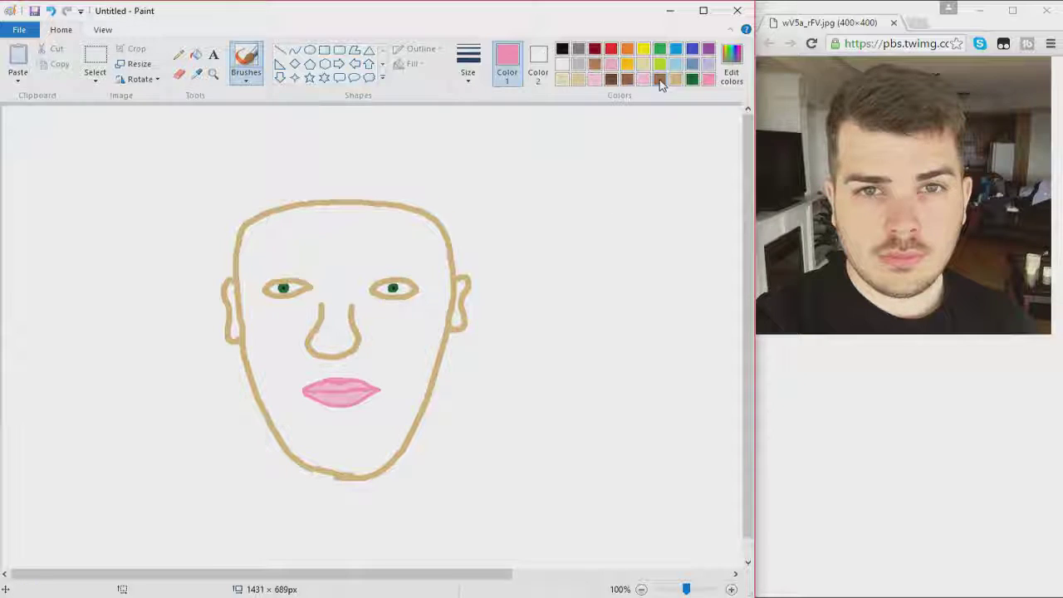
# Brush thick dark brown eyebrows above the left and right eyes.
pyautogui.click(611, 79)
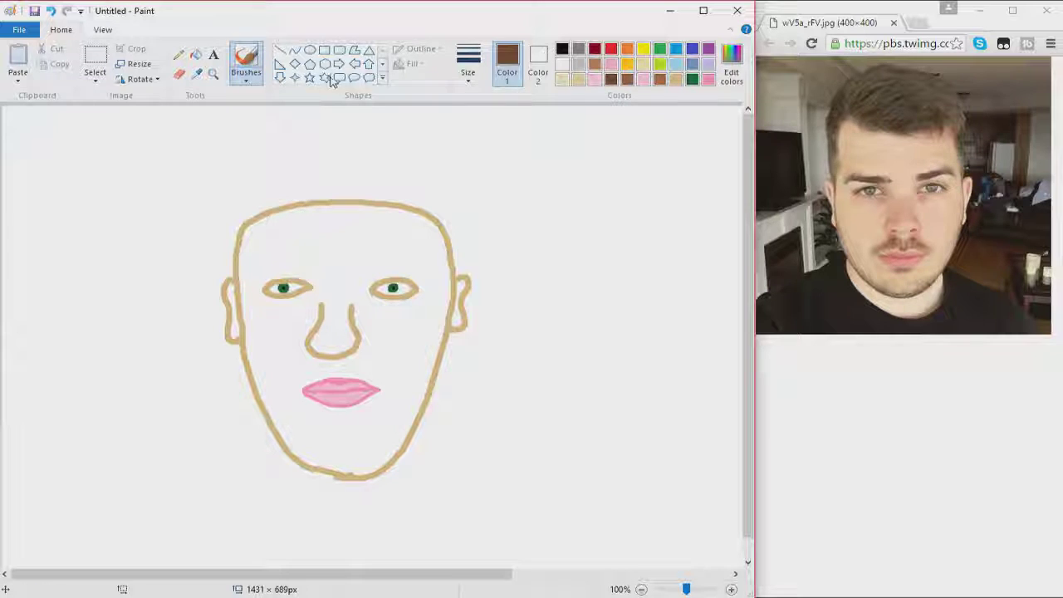
pyautogui.click(468, 63)
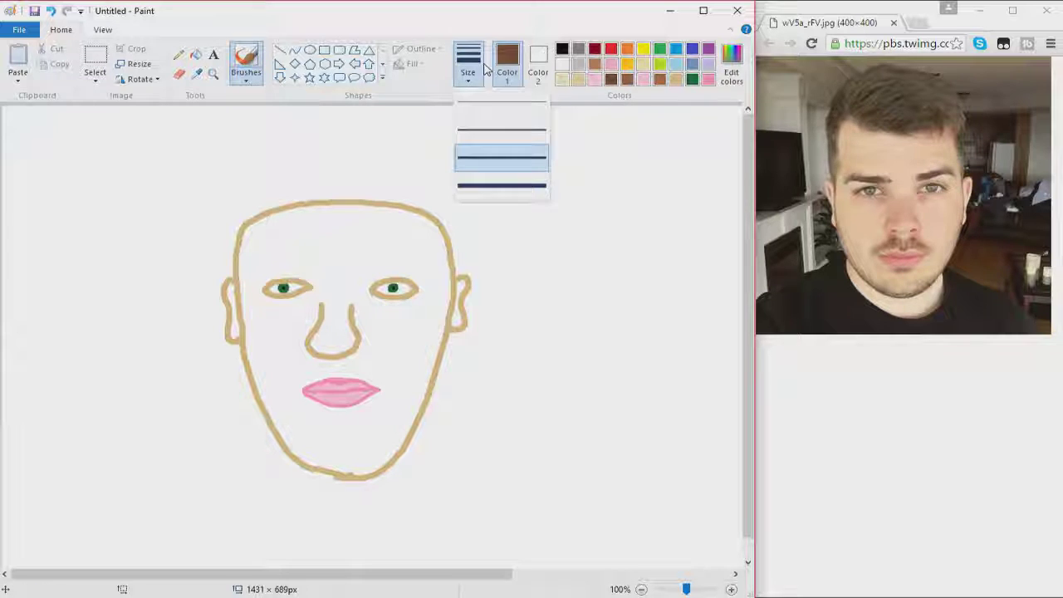
pyautogui.click(503, 184)
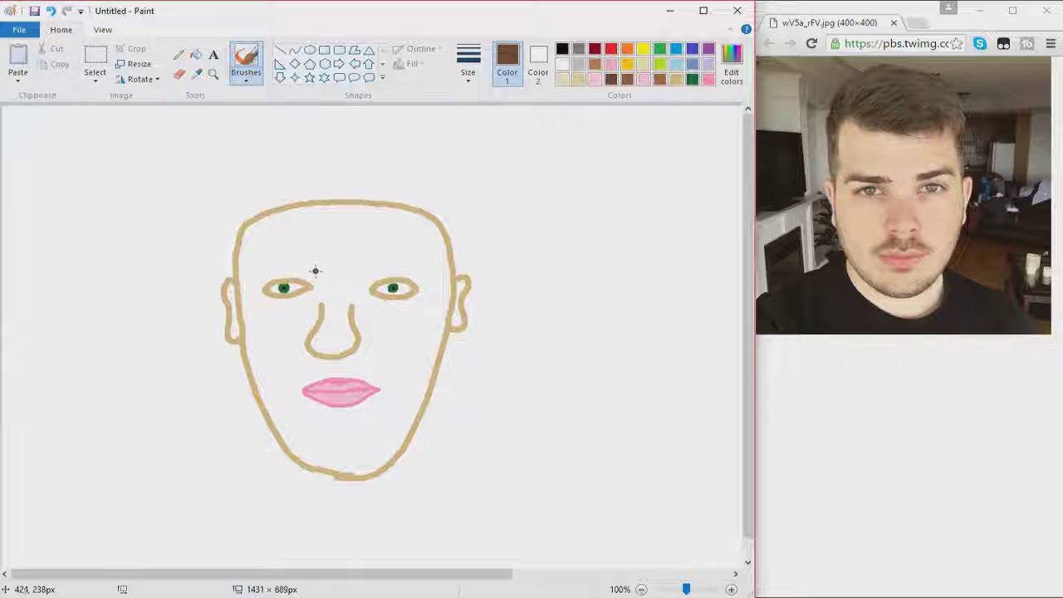
pyautogui.moveTo(312, 270); pyautogui.dragTo(265, 268)
pyautogui.moveTo(428, 271); pyautogui.dragTo(367, 265)
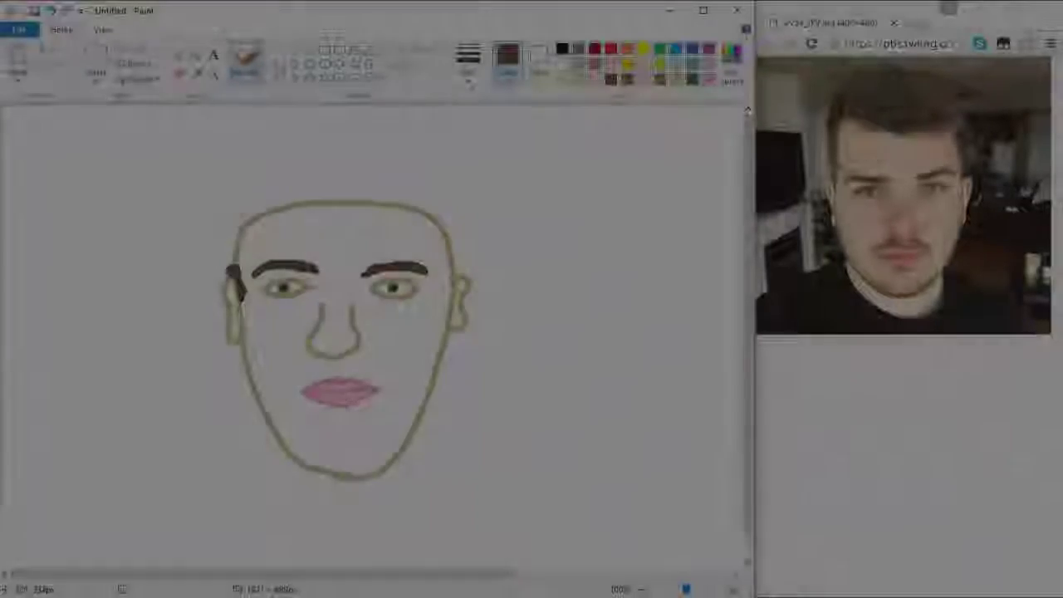
# Paint solid brown hair across the top and crown of the head.
pyautogui.moveTo(232, 267)
pyautogui.mouseDown()
pyautogui.moveTo(246, 189)
pyautogui.moveTo(273, 172)
pyautogui.moveTo(321, 150)
pyautogui.moveTo(410, 149)
pyautogui.moveTo(449, 184)
pyautogui.moveTo(444, 217)
pyautogui.moveTo(266, 229)
pyautogui.moveTo(306, 218)
pyautogui.moveTo(349, 231)
pyautogui.moveTo(454, 210)
pyautogui.moveTo(451, 274)
pyautogui.mouseUp()
pyautogui.moveTo(241, 229)
pyautogui.mouseDown()
pyautogui.moveTo(234, 259)
pyautogui.moveTo(282, 212)
pyautogui.moveTo(357, 203)
pyautogui.moveTo(309, 203)
pyautogui.moveTo(431, 202)
pyautogui.mouseUp()
pyautogui.moveTo(368, 210)
pyautogui.mouseDown()
pyautogui.moveTo(372, 159)
pyautogui.moveTo(348, 156)
pyautogui.moveTo(319, 178)
pyautogui.moveTo(262, 175)
pyautogui.moveTo(234, 217)
pyautogui.moveTo(245, 221)
pyautogui.moveTo(262, 193)
pyautogui.mouseUp()
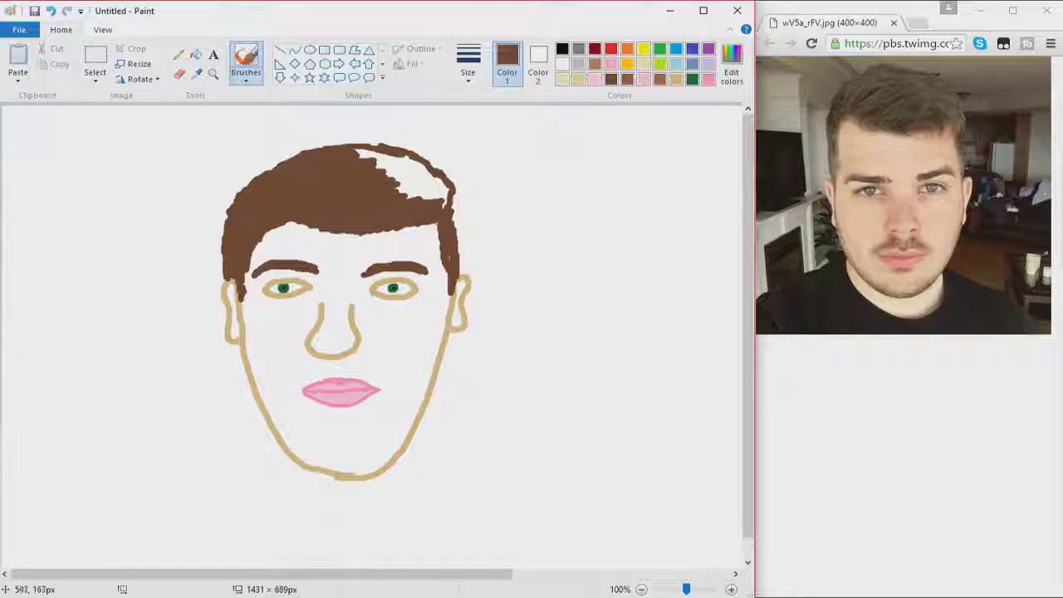
pyautogui.moveTo(447, 228)
pyautogui.mouseDown()
pyautogui.moveTo(446, 193)
pyautogui.moveTo(371, 155)
pyautogui.moveTo(407, 156)
pyautogui.moveTo(395, 170)
pyautogui.moveTo(425, 193)
pyautogui.mouseUp()
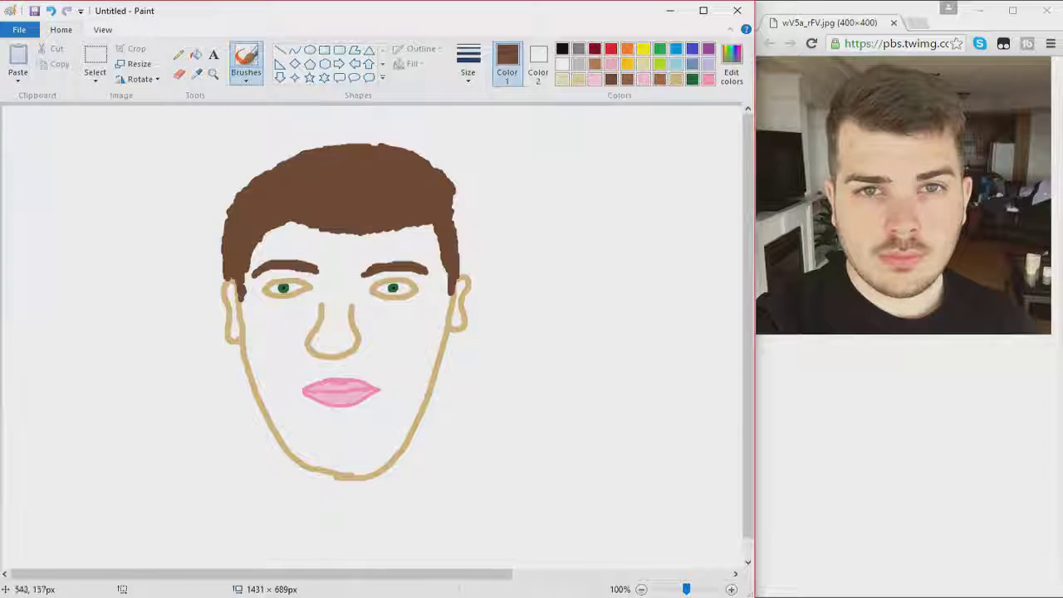
pyautogui.moveTo(410, 230)
pyautogui.mouseDown()
pyautogui.moveTo(436, 229)
pyautogui.moveTo(420, 231)
pyautogui.mouseUp()
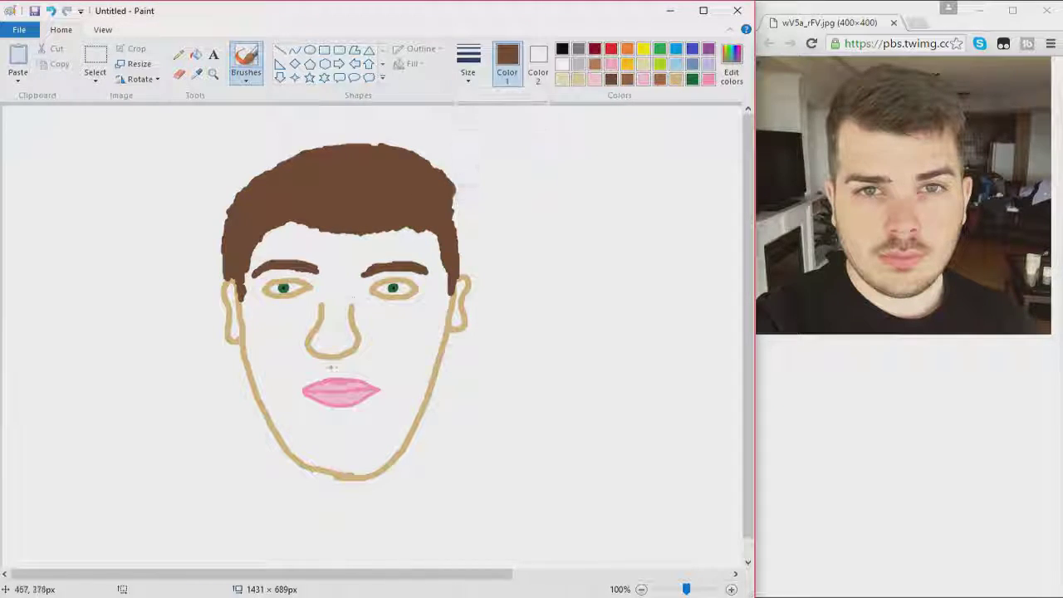
# Save the brown to custom colours and brush a moustache under the nose.
pyautogui.click(731, 62)
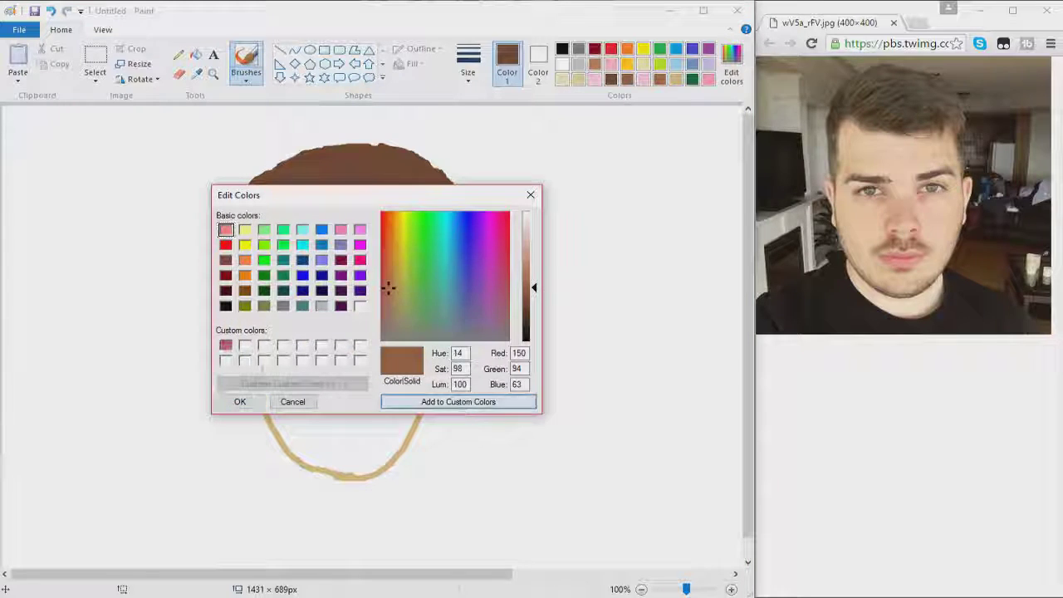
pyautogui.click(240, 402)
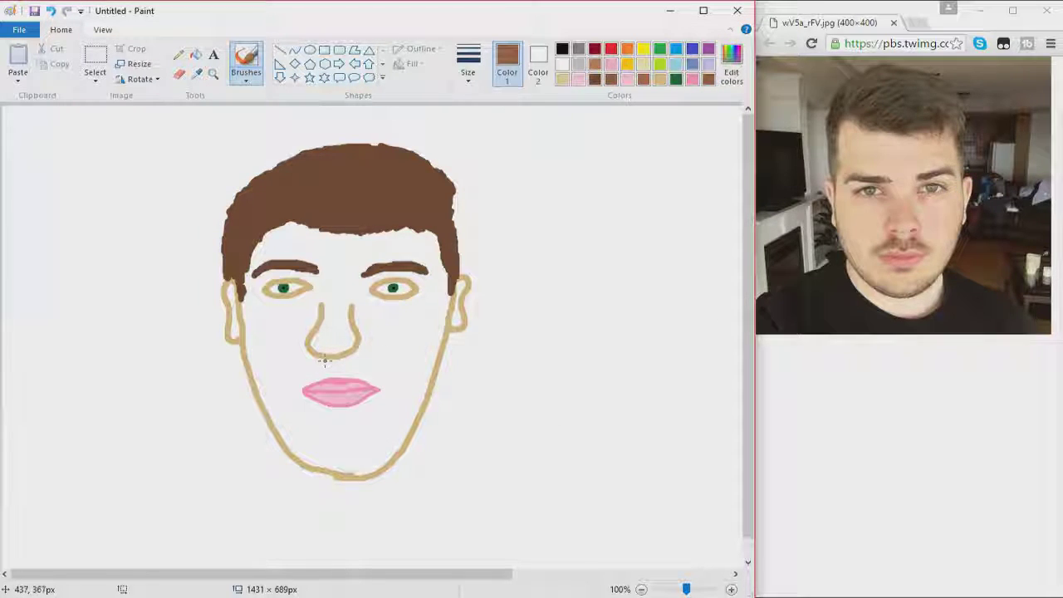
pyautogui.moveTo(325, 359)
pyautogui.mouseDown()
pyautogui.moveTo(291, 384)
pyautogui.moveTo(332, 366)
pyautogui.mouseUp()
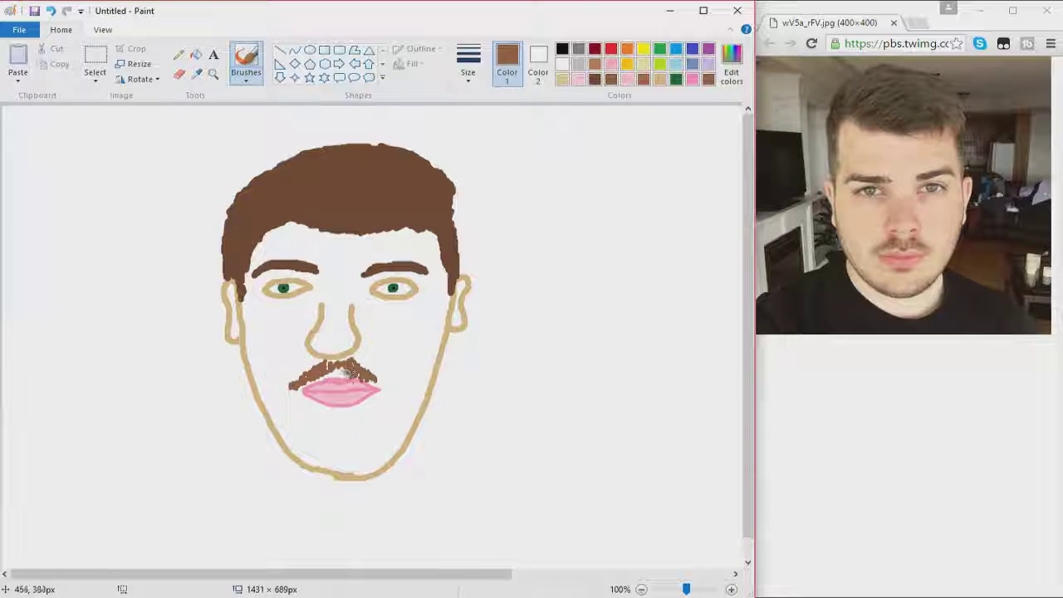
pyautogui.moveTo(347, 374); pyautogui.dragTo(337, 371)
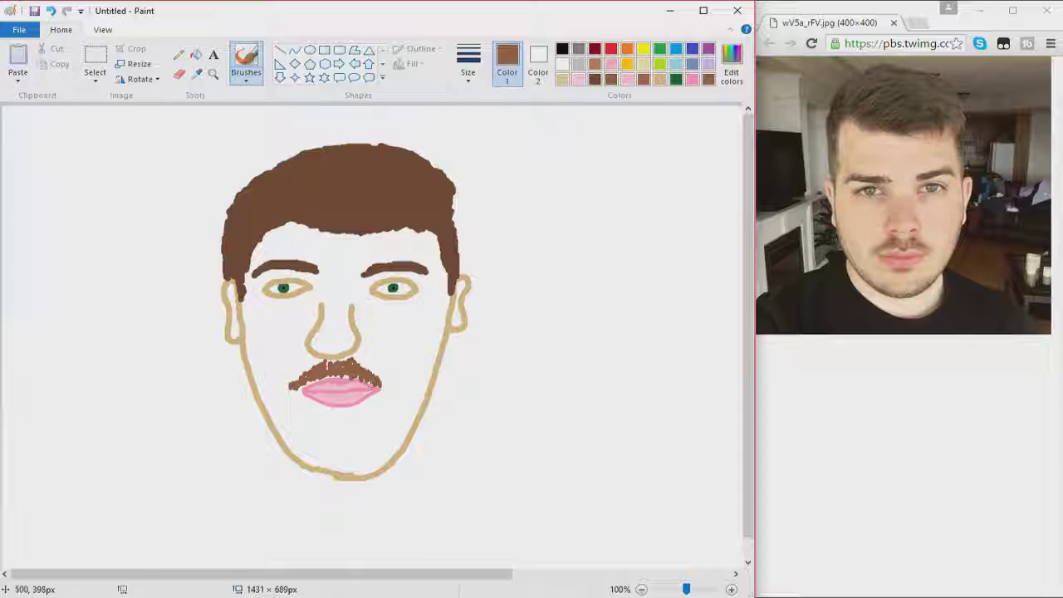
pyautogui.moveTo(385, 382); pyautogui.dragTo(390, 386)
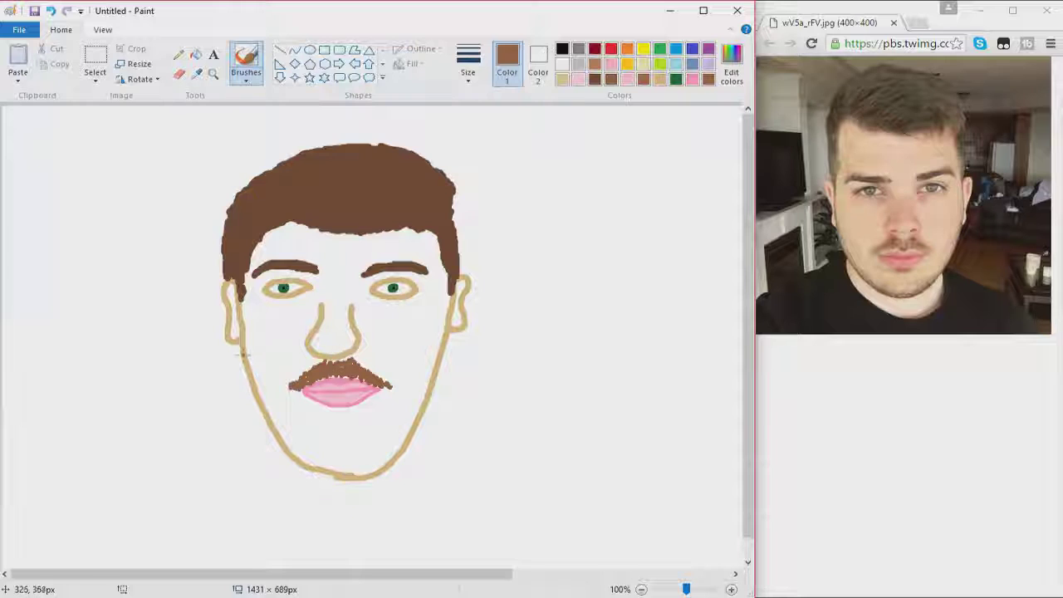
# Brush a brown beard down the left cheek, along the jaw and chin.
pyautogui.moveTo(243, 355); pyautogui.dragTo(247, 366)
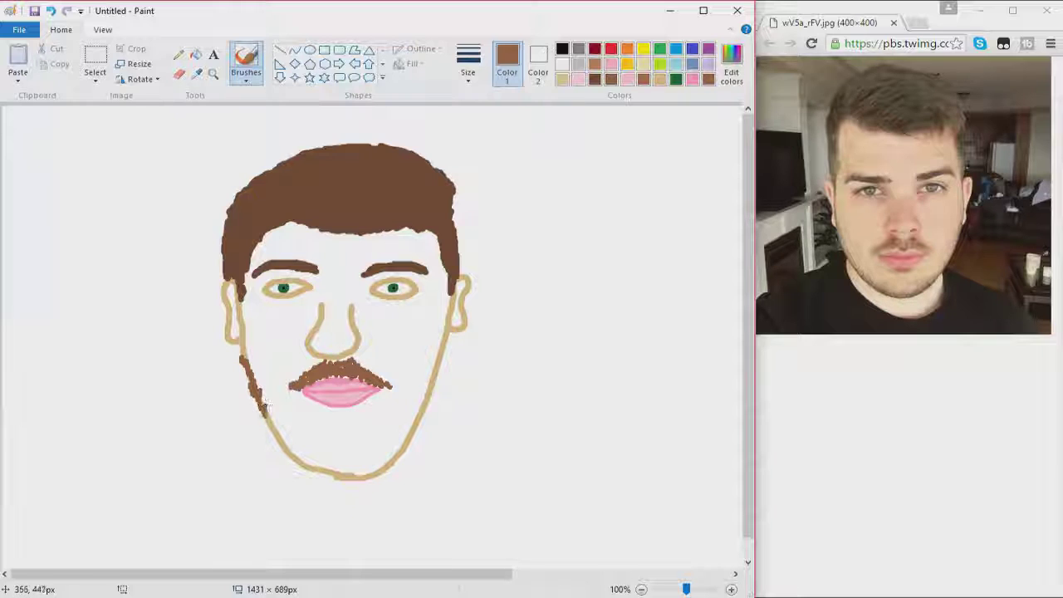
pyautogui.moveTo(263, 407)
pyautogui.mouseDown()
pyautogui.moveTo(308, 469)
pyautogui.moveTo(386, 470)
pyautogui.moveTo(421, 424)
pyautogui.moveTo(449, 335)
pyautogui.mouseUp()
pyautogui.moveTo(281, 432)
pyautogui.mouseDown()
pyautogui.moveTo(314, 470)
pyautogui.moveTo(329, 459)
pyautogui.mouseUp()
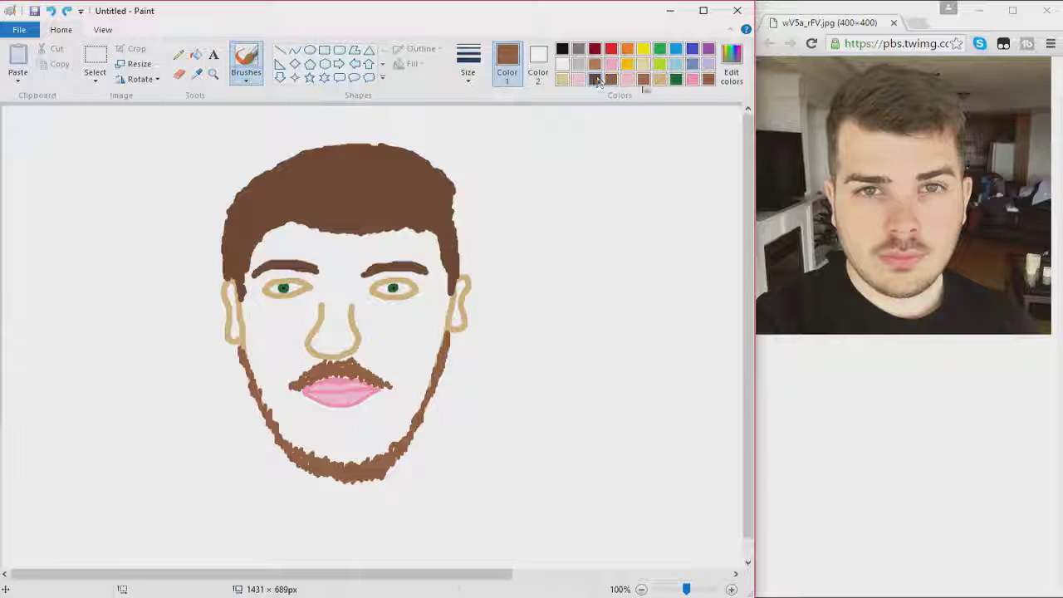
# Select the tan swatch and bucket-fill the face, left ear and right ear.
pyautogui.click(644, 78)
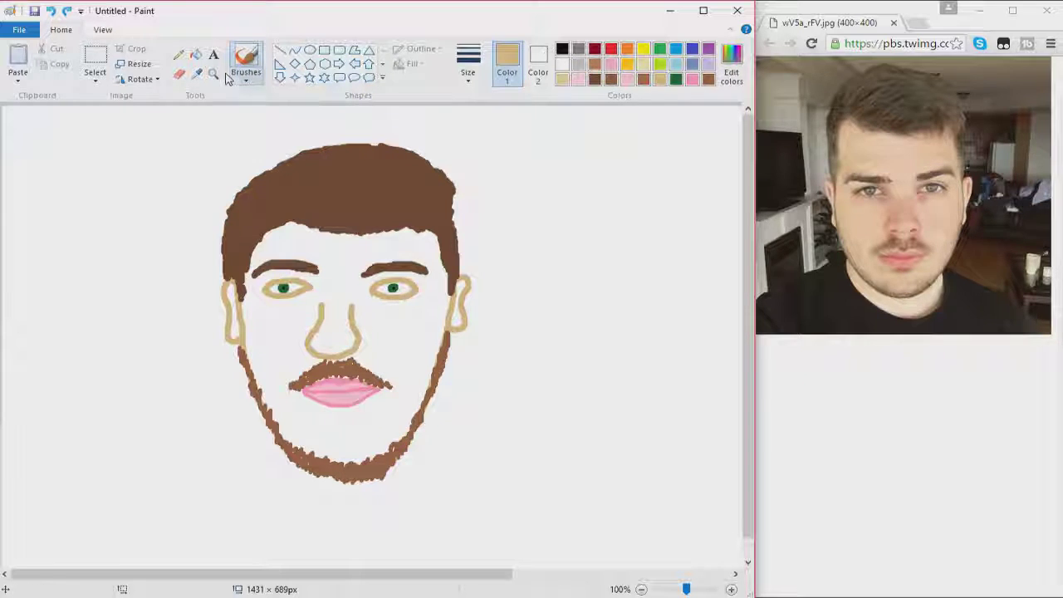
pyautogui.click(196, 54)
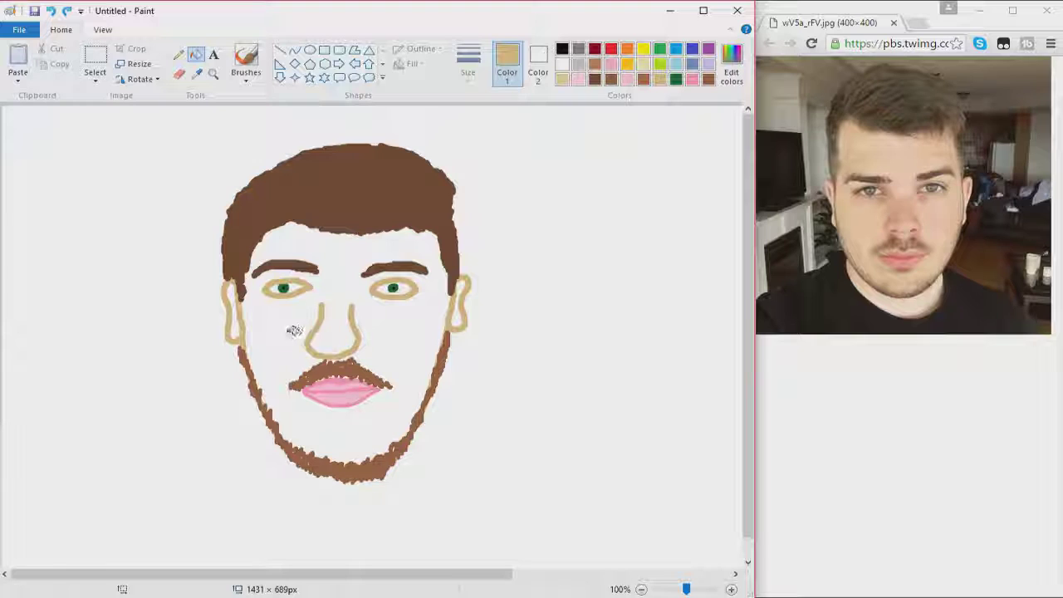
pyautogui.click(290, 330)
pyautogui.click(235, 312)
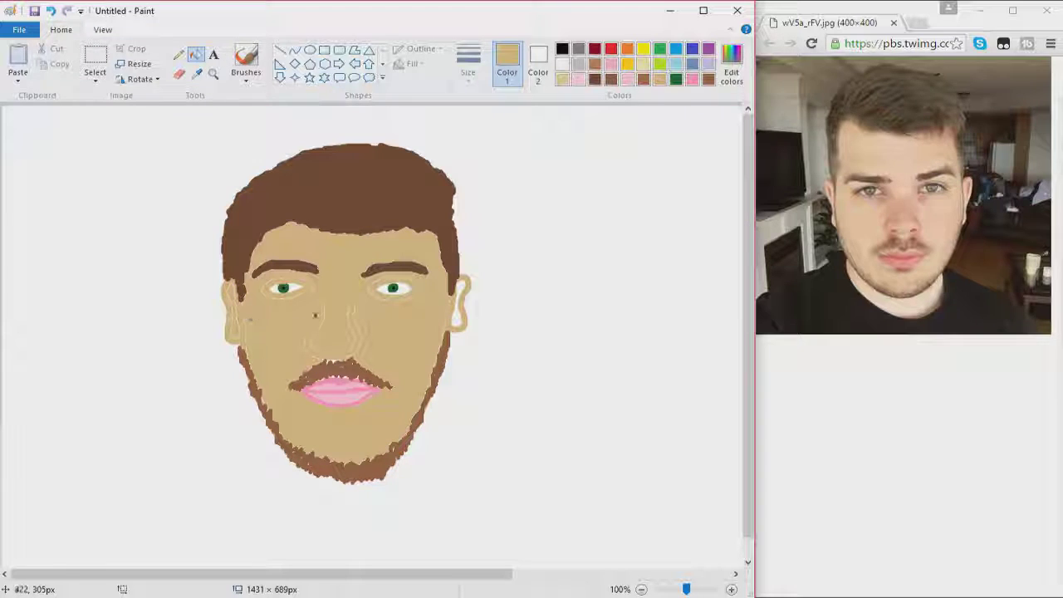
pyautogui.click(461, 304)
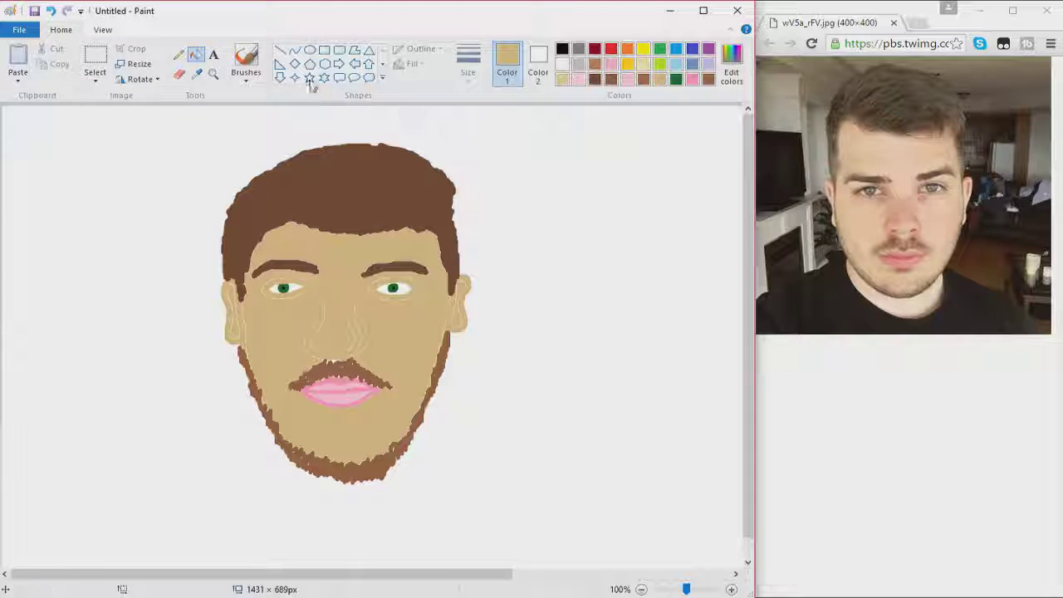
# Handwrite a red "9½/10" with the brush at the top right, beside the bearded portrait.
pyautogui.click(613, 50)
pyautogui.click(246, 63)
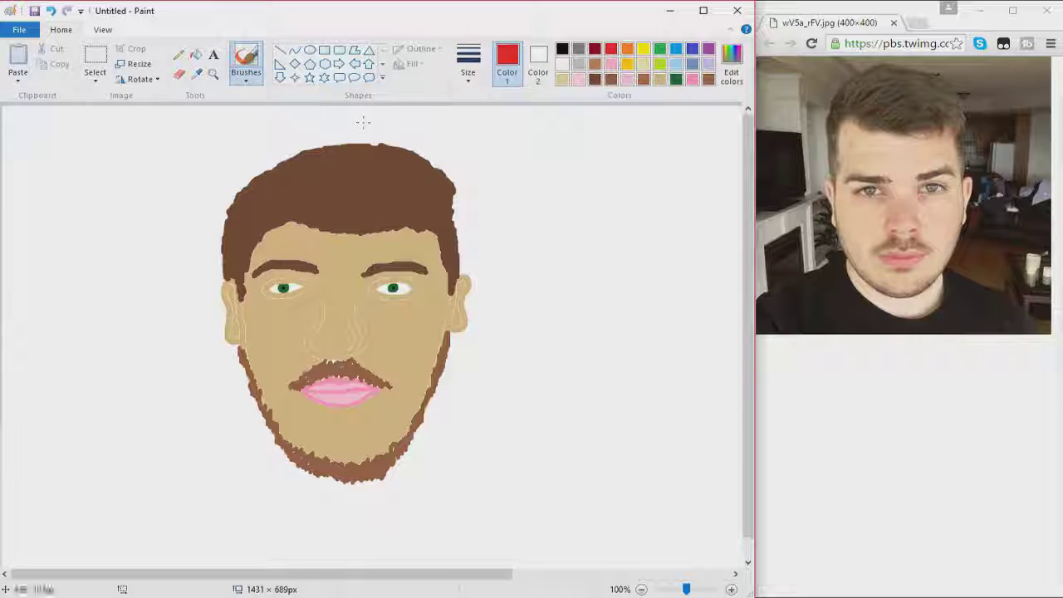
pyautogui.moveTo(564, 128)
pyautogui.mouseDown()
pyautogui.moveTo(526, 130)
pyautogui.moveTo(511, 164)
pyautogui.moveTo(552, 168)
pyautogui.moveTo(555, 137)
pyautogui.moveTo(546, 227)
pyautogui.mouseUp()
pyautogui.moveTo(613, 122); pyautogui.dragTo(579, 162)
pyautogui.moveTo(580, 117)
pyautogui.mouseDown()
pyautogui.moveTo(584, 135)
pyautogui.moveTo(623, 162)
pyautogui.moveTo(601, 180)
pyautogui.moveTo(636, 176)
pyautogui.mouseUp()
pyautogui.moveTo(673, 133)
pyautogui.mouseDown()
pyautogui.moveTo(557, 297)
pyautogui.moveTo(632, 232)
pyautogui.moveTo(703, 268)
pyautogui.moveTo(690, 228)
pyautogui.mouseUp()
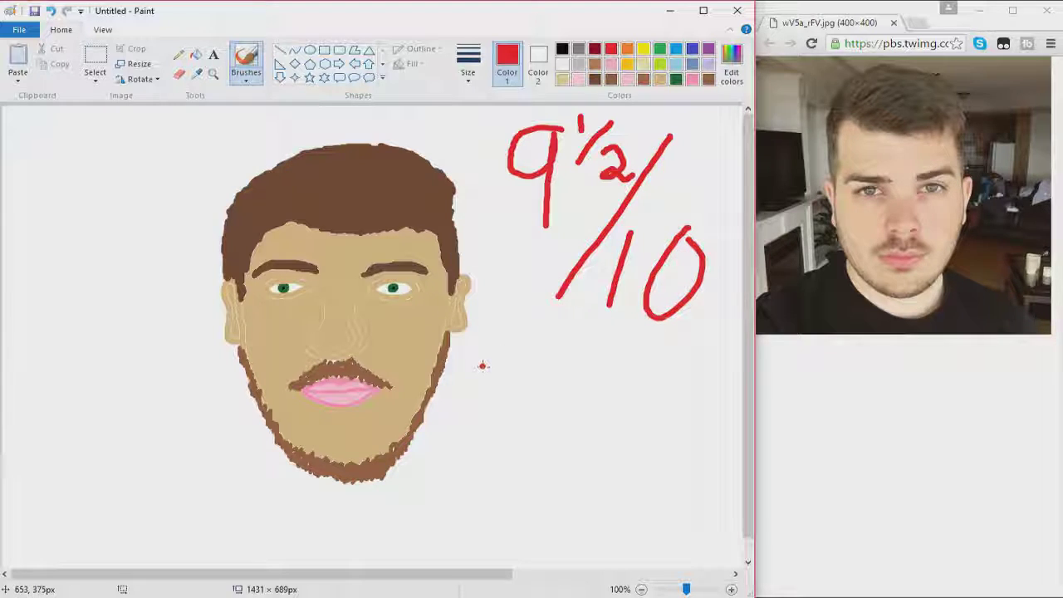